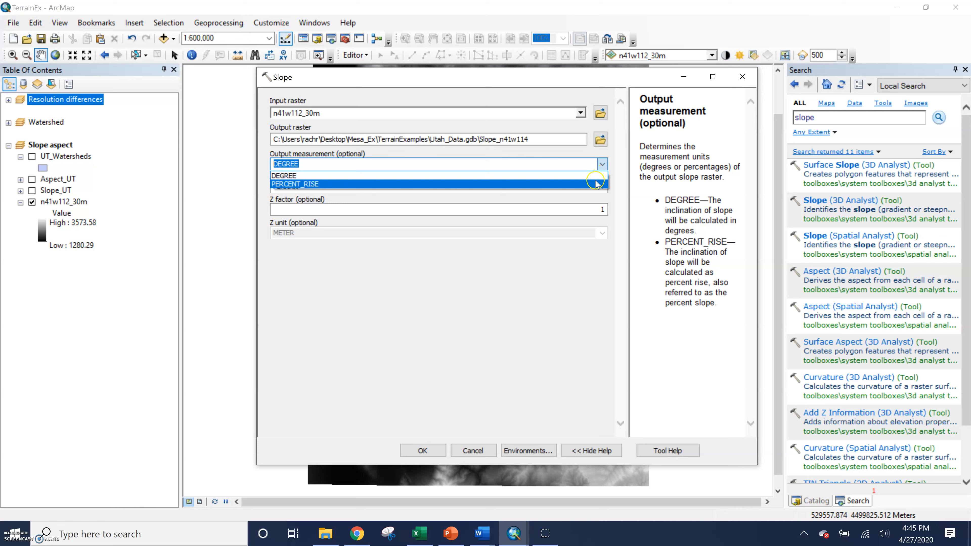
# Keep DEGREE as the Slope output measurement, then close the Slope tool without running it.
pyautogui.click(587, 346)
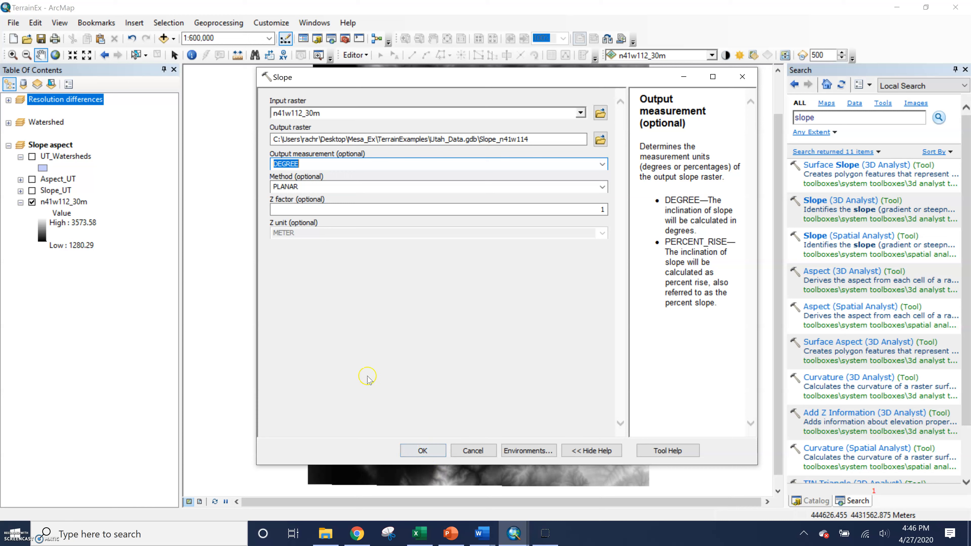
pyautogui.click(743, 76)
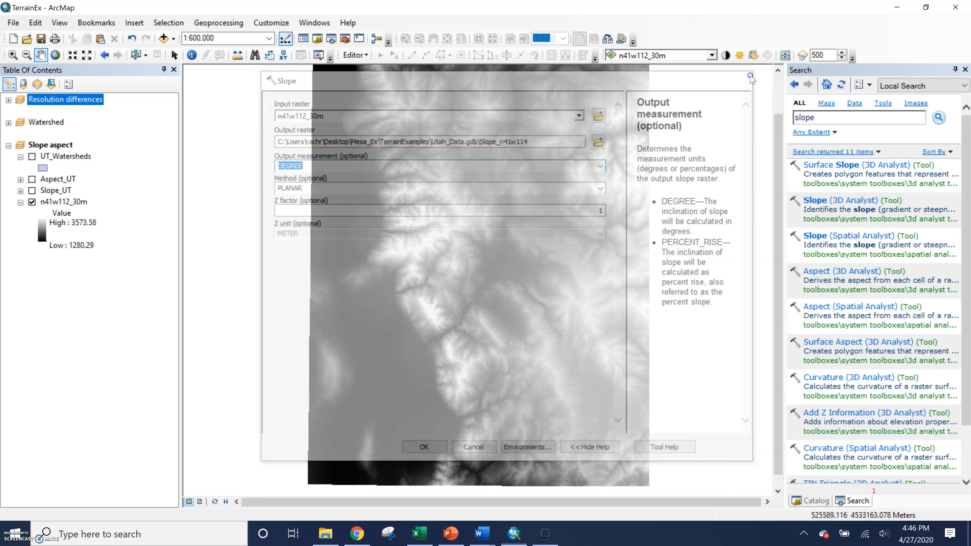
# Turn on Slope_UT, expand its legend, and try editing the steepest slope class label.
pyautogui.click(32, 190)
pyautogui.click(21, 191)
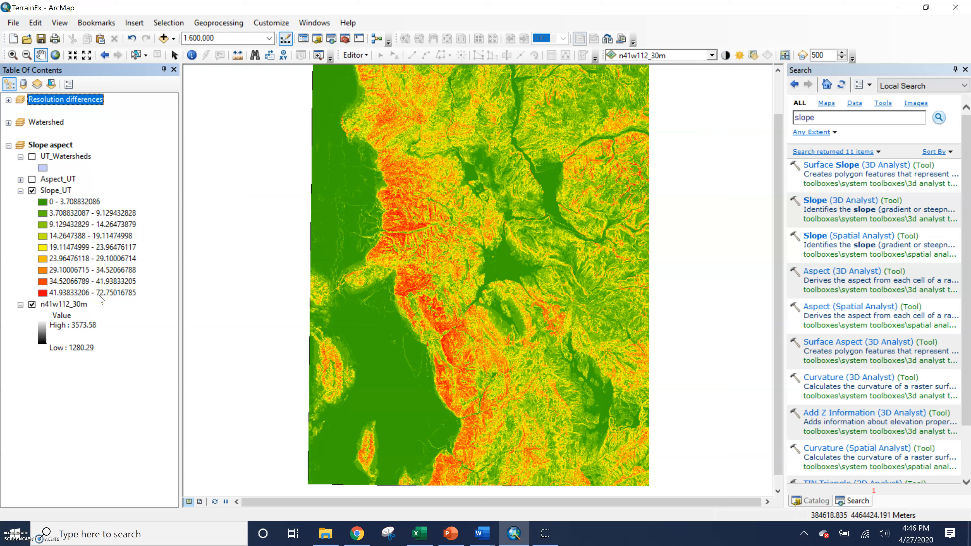
pyautogui.click(85, 293)
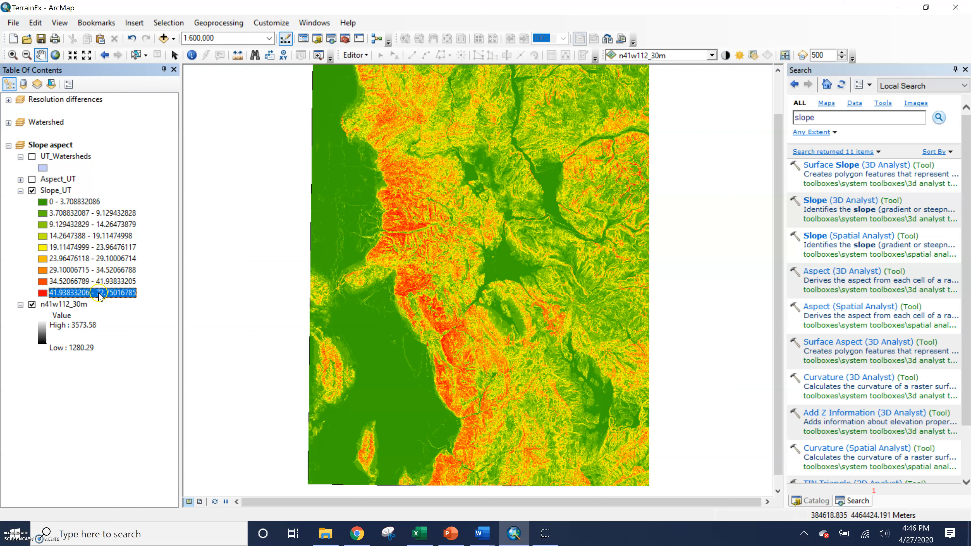
pyautogui.click(92, 293)
pyautogui.click(104, 314)
pyautogui.click(93, 295)
pyautogui.click(113, 325)
pyautogui.click(845, 133)
# Run Spatial Analyst Aspect on n41w112_30m, with output raster Aspect_n41w12.
pyautogui.write('a')
pyautogui.press('Return')
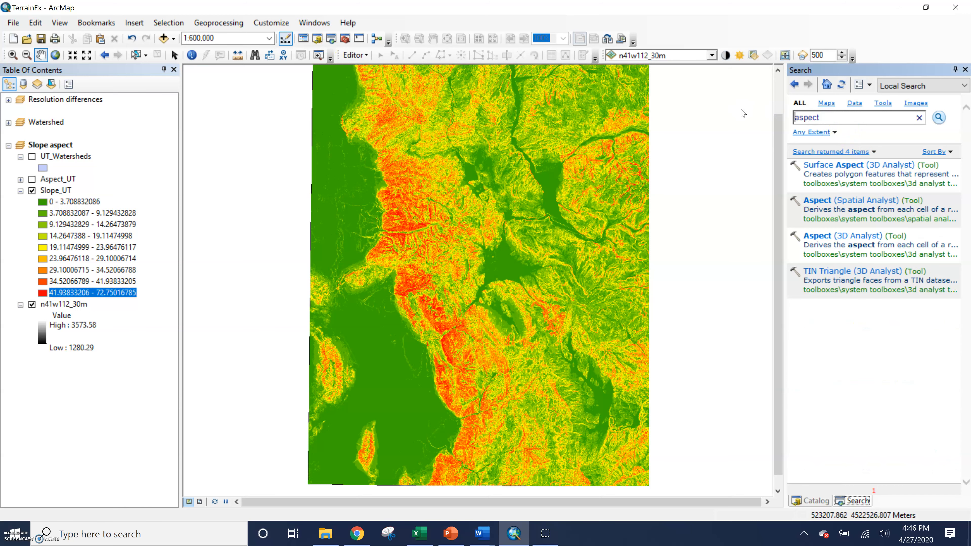
pyautogui.click(816, 201)
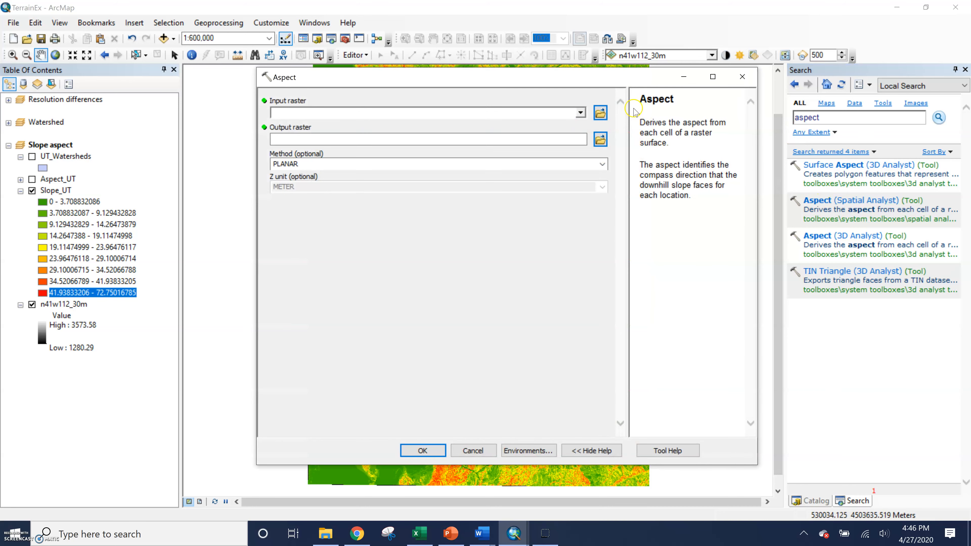
pyautogui.click(580, 113)
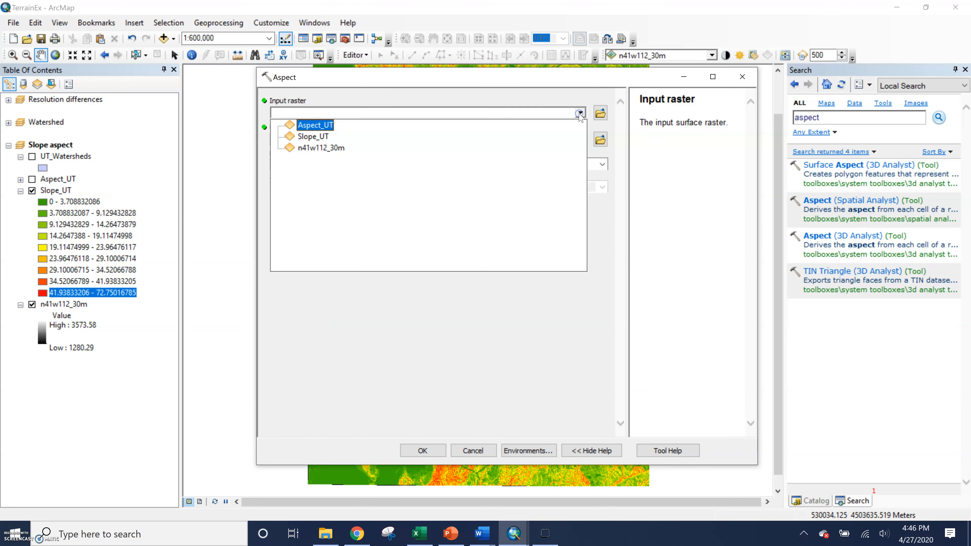
pyautogui.click(342, 149)
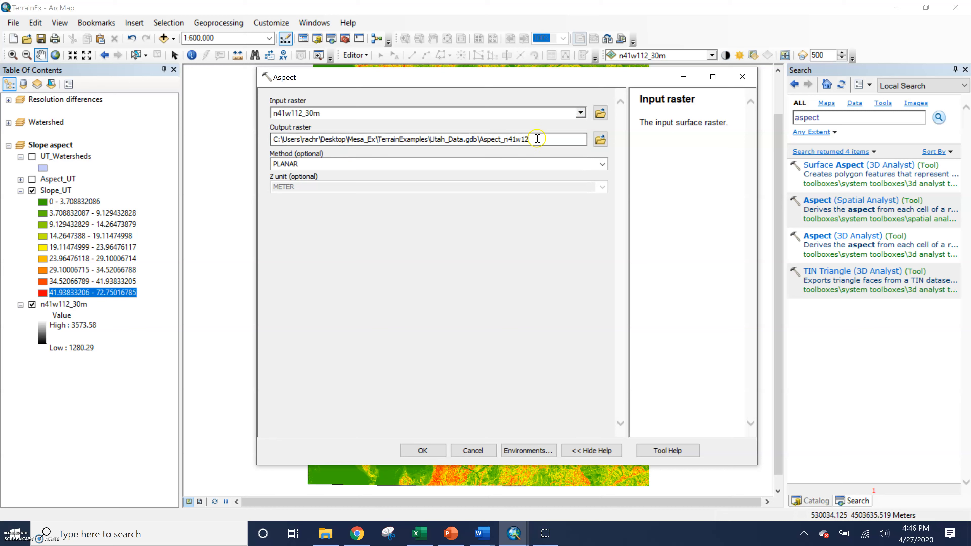
pyautogui.moveTo(537, 139); pyautogui.dragTo(483, 138)
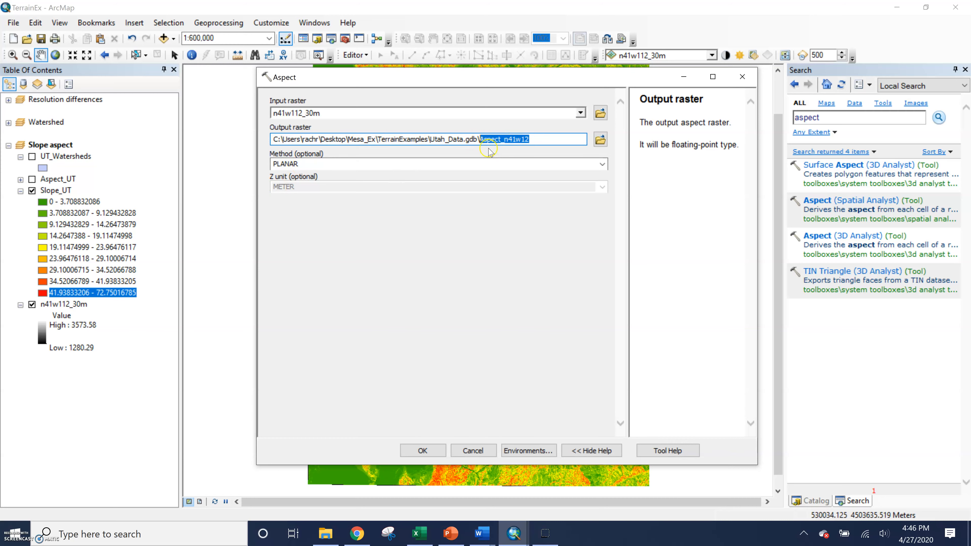
pyautogui.click(422, 451)
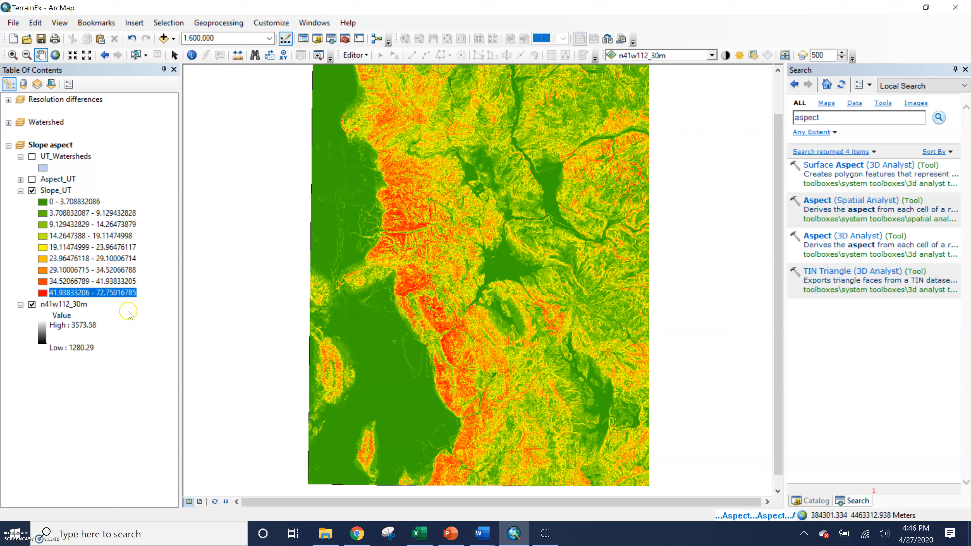
# Display the Aspect_UT layer with its Flat and eight compass-direction legend classes expanded.
pyautogui.click(32, 180)
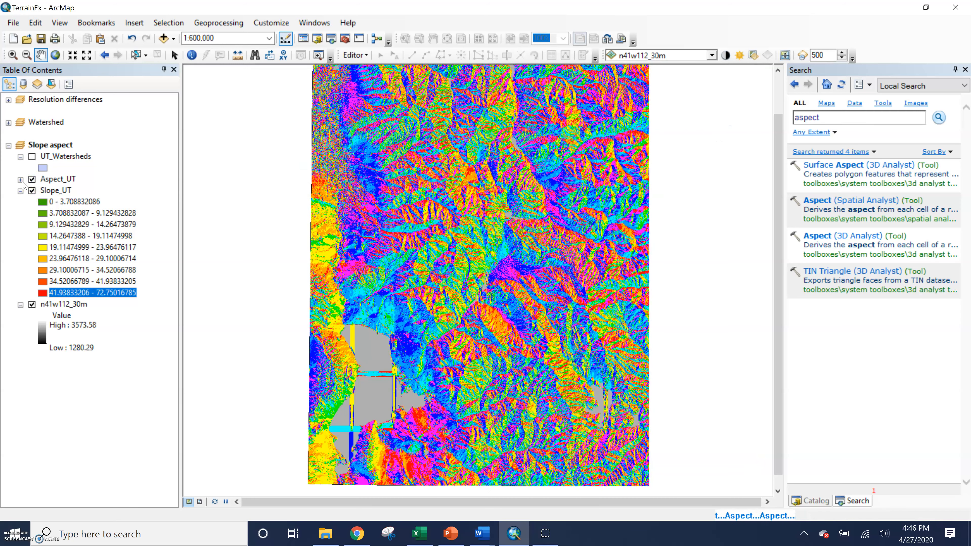
pyautogui.click(21, 180)
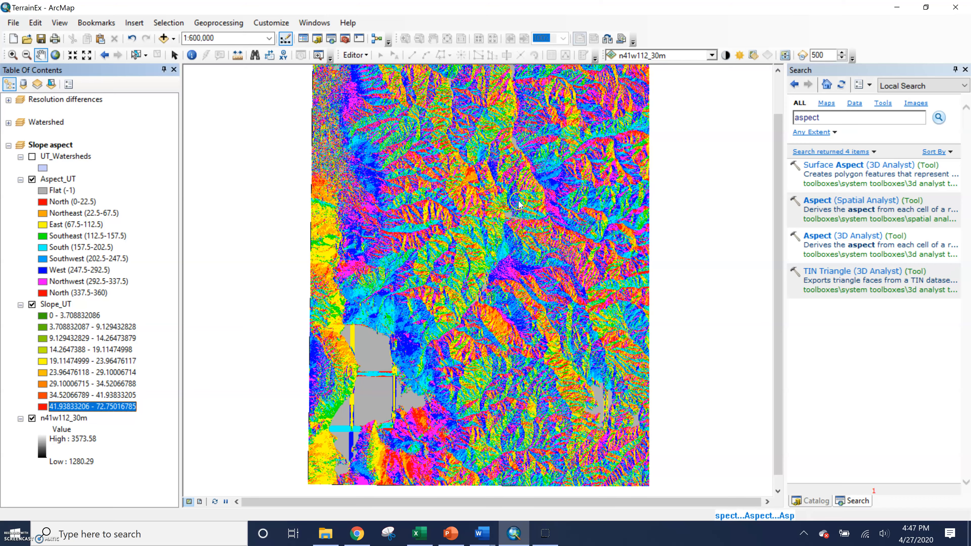
pyautogui.click(135, 23)
pyautogui.click(133, 38)
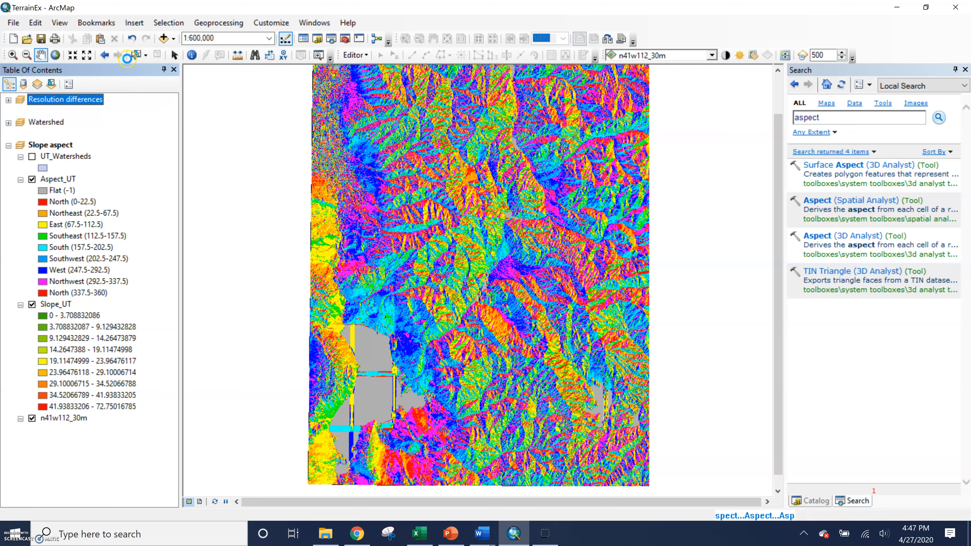
# Remove the Aspect_n41w12 layer, zoom in, and toggle Aspect_UT off and on to compare with slope.
pyautogui.rightClick(56, 181)
pyautogui.click(71, 199)
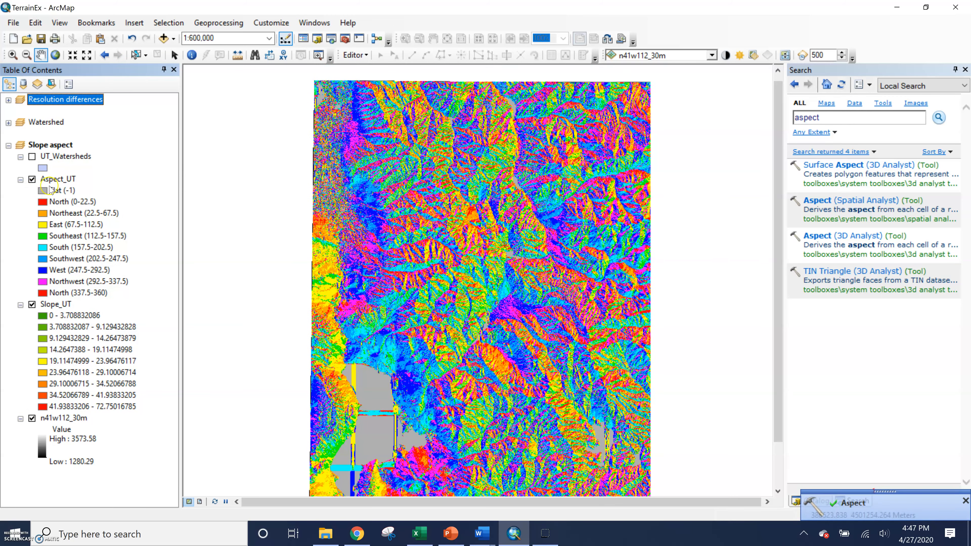
pyautogui.scroll(4, 423, 312)
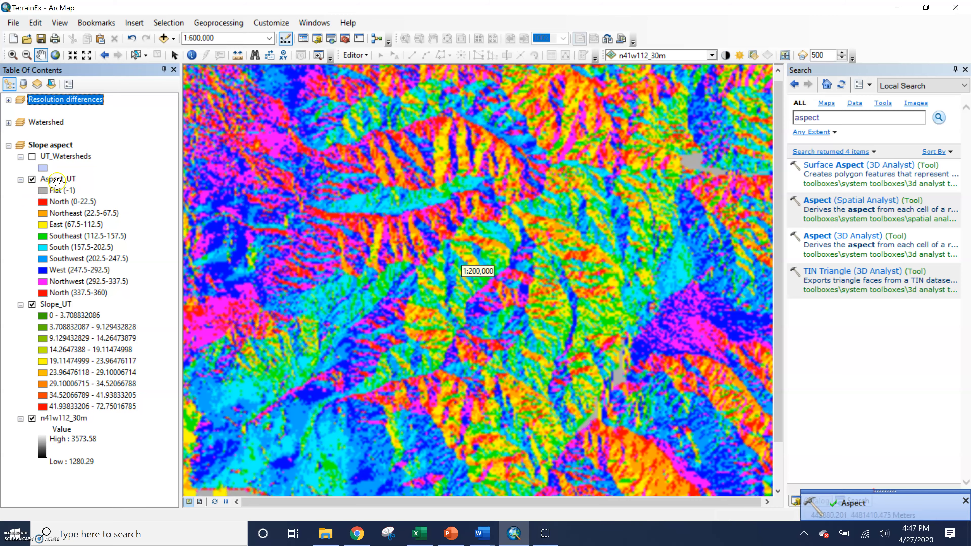
pyautogui.click(56, 181)
pyautogui.click(32, 179)
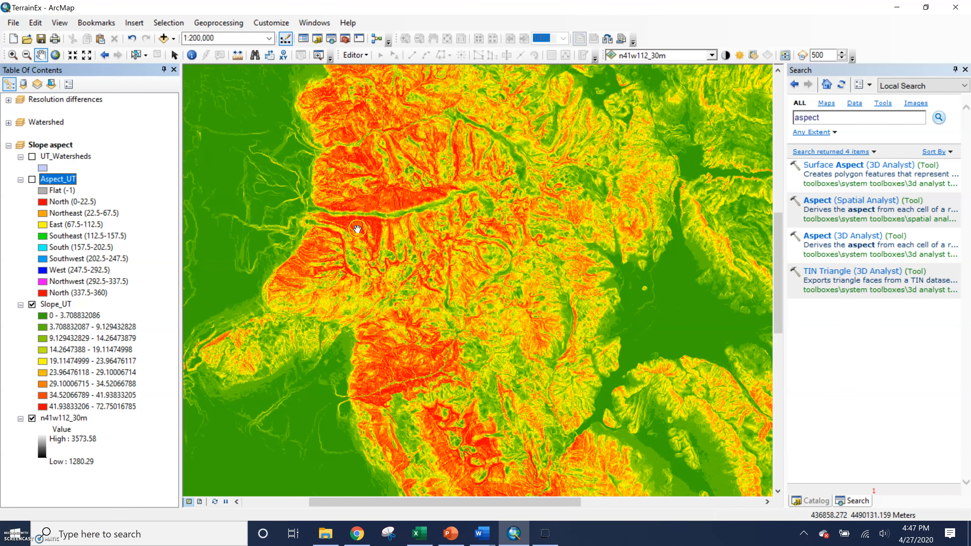
pyautogui.click(32, 179)
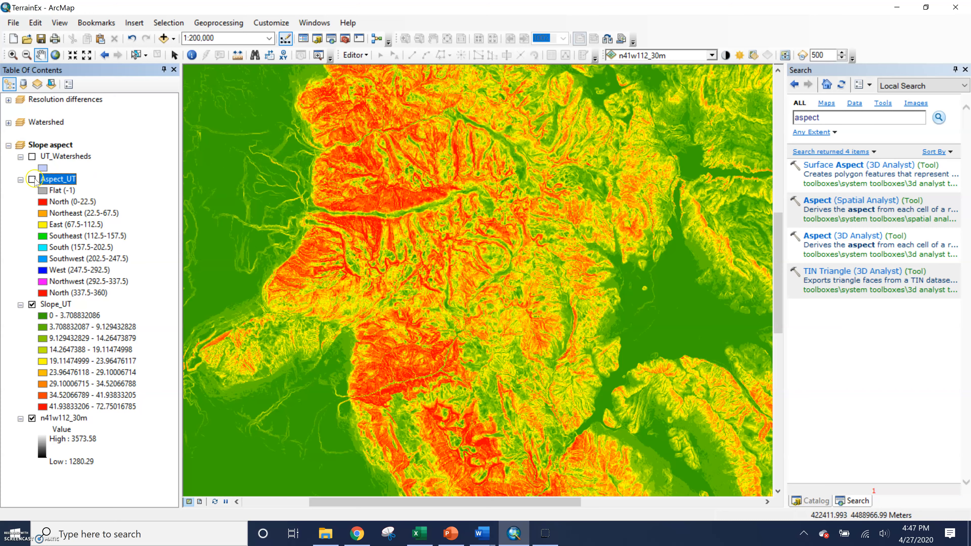
pyautogui.click(364, 221)
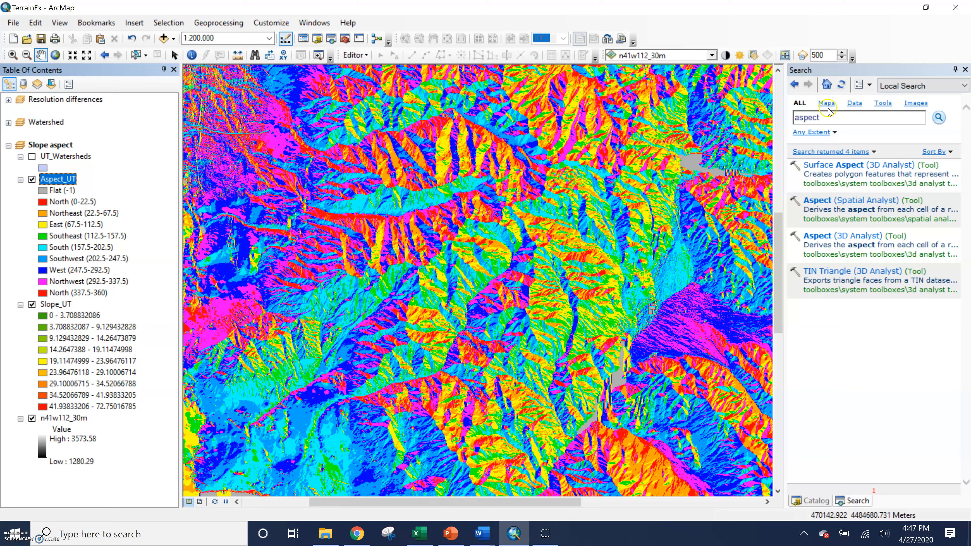
pyautogui.click(826, 117)
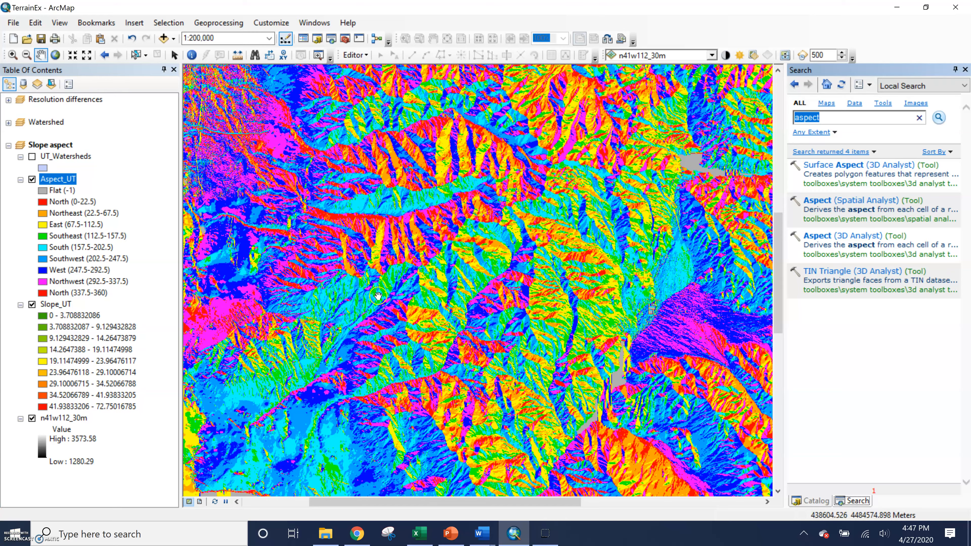
# Search for and open the Spatial Analyst Zonal Statistics as Table tool.
pyautogui.write('zonal statistics')
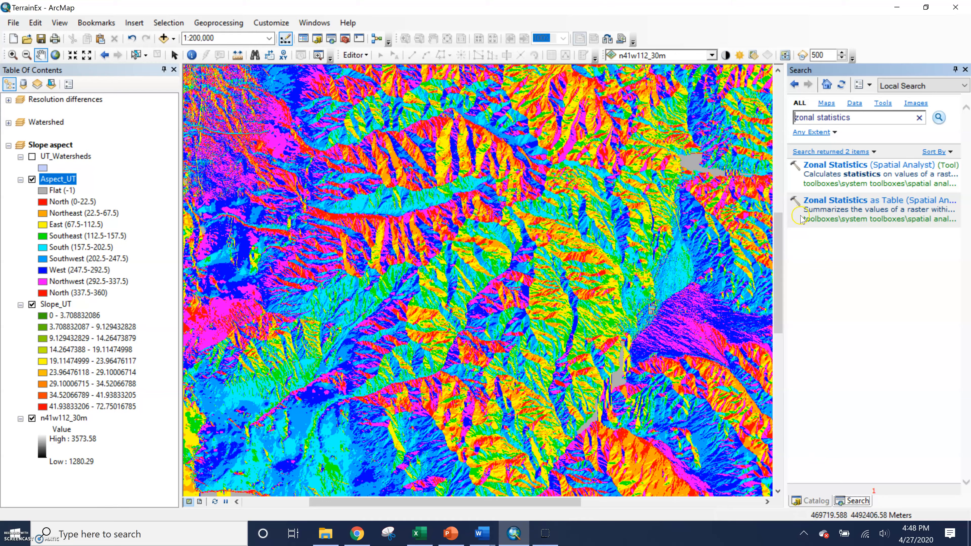
pyautogui.click(826, 205)
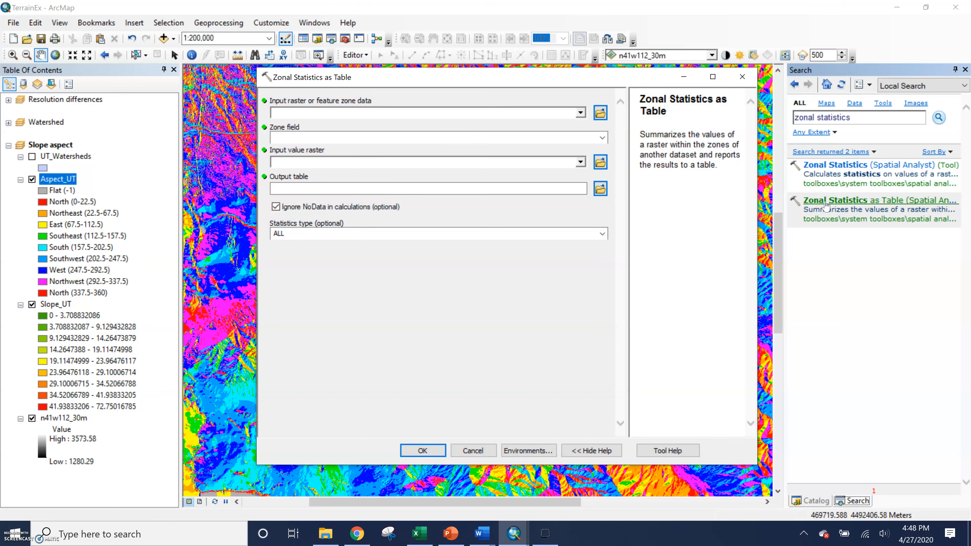
pyautogui.click(832, 208)
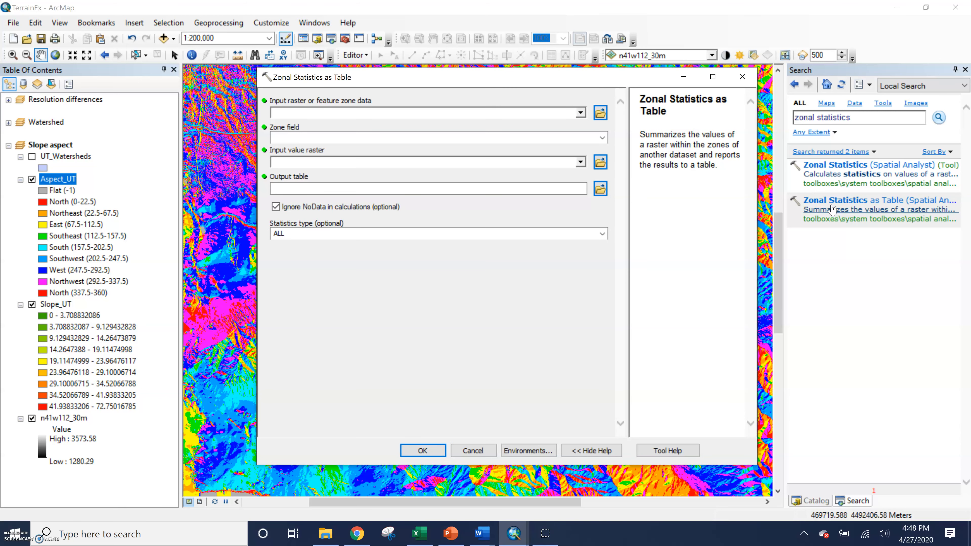
pyautogui.click(681, 125)
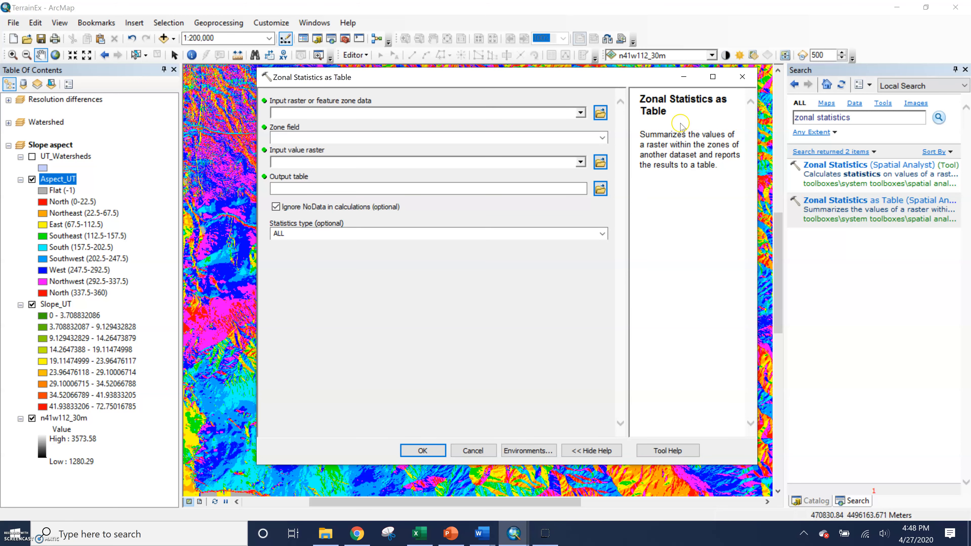
pyautogui.click(303, 114)
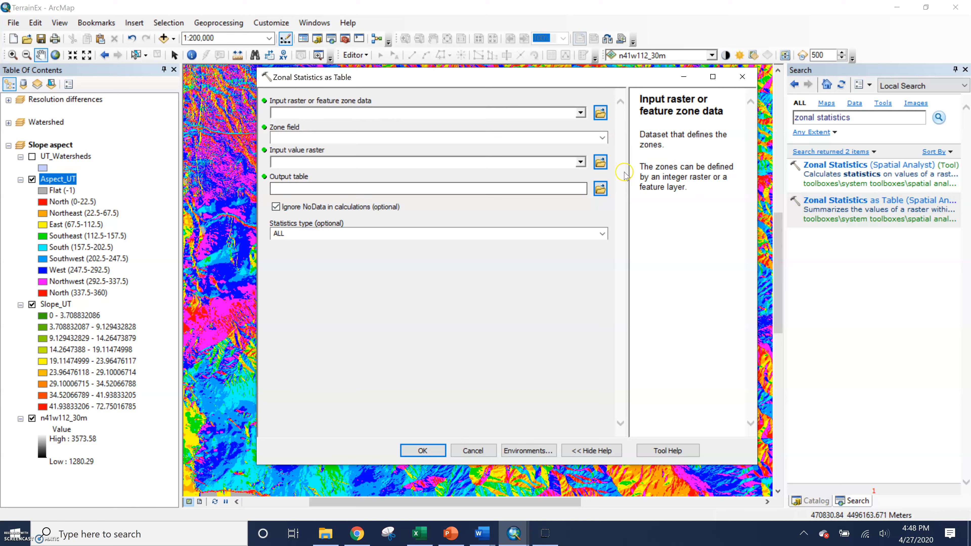
pyautogui.click(561, 117)
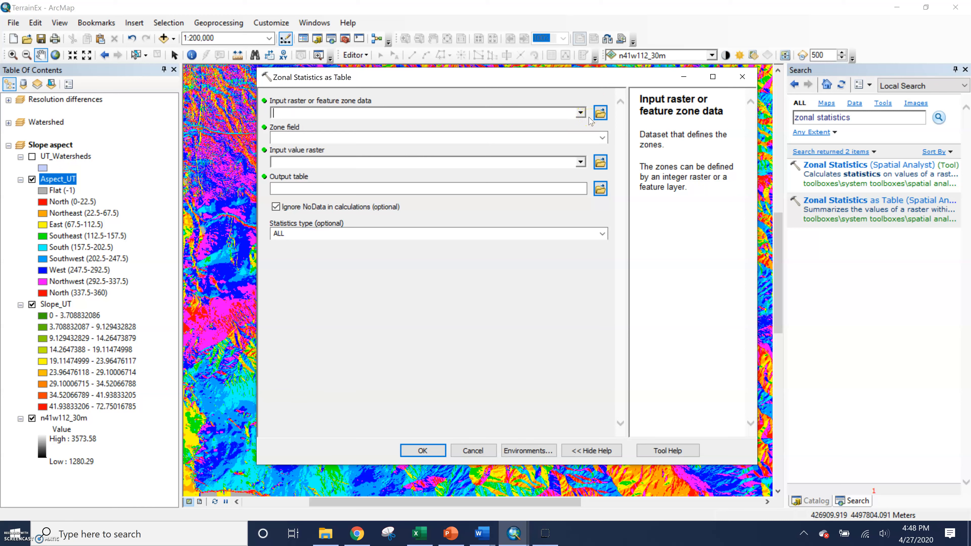
# Use UT_Watersheds as zone data with zone field Id and Slope_UT as value raster.
pyautogui.click(581, 113)
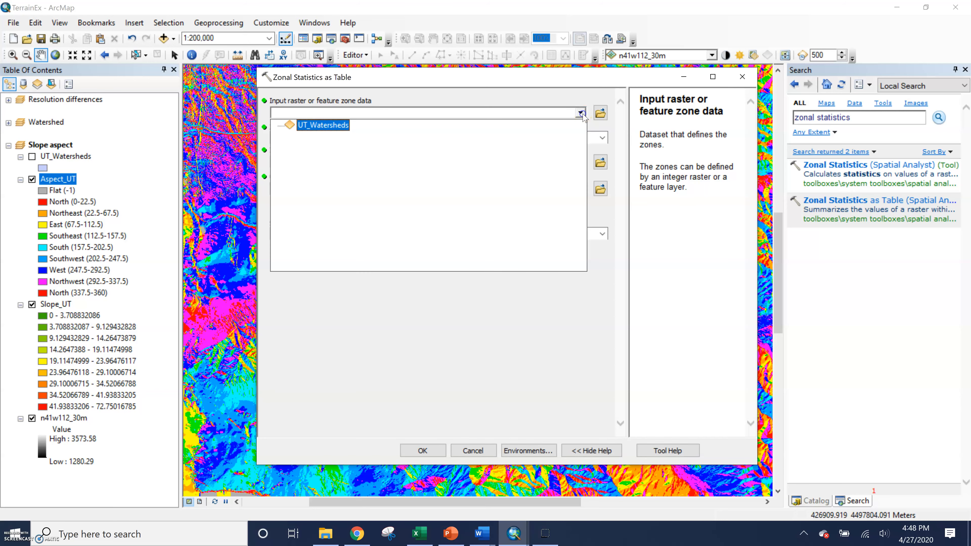
pyautogui.click(317, 126)
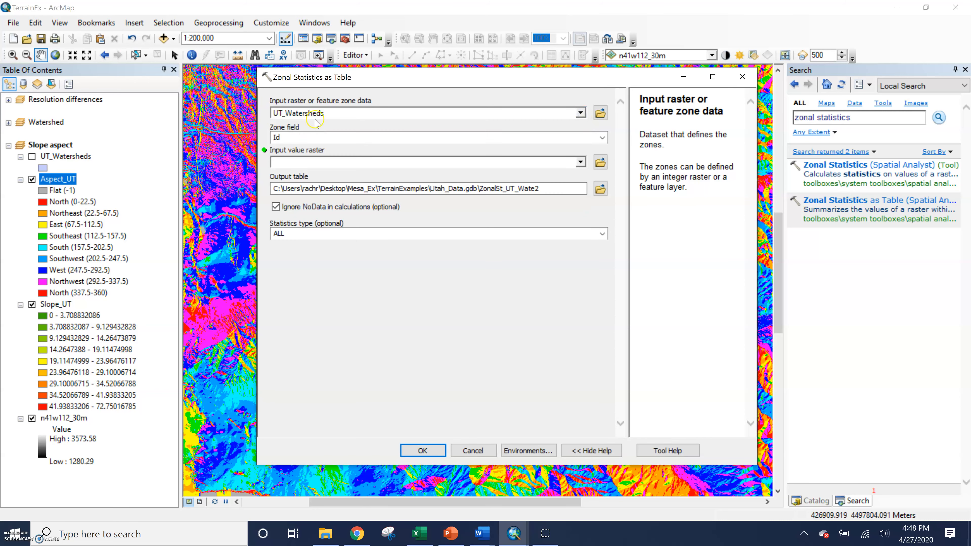
pyautogui.click(603, 138)
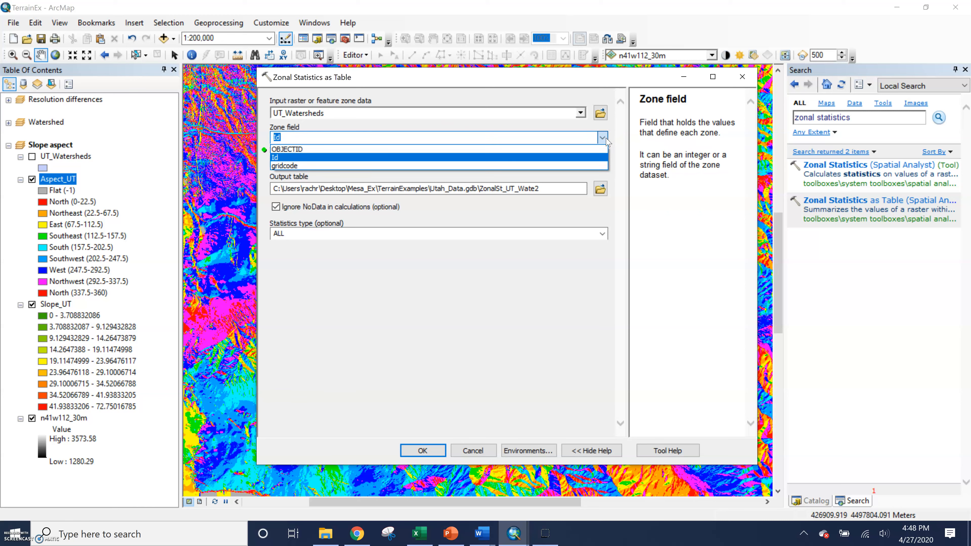
pyautogui.click(606, 139)
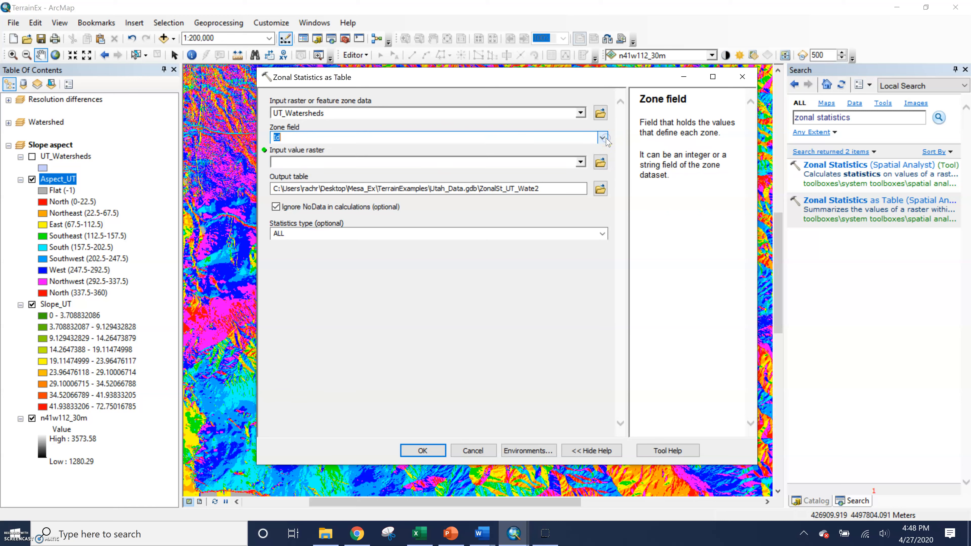
pyautogui.click(575, 164)
pyautogui.click(581, 162)
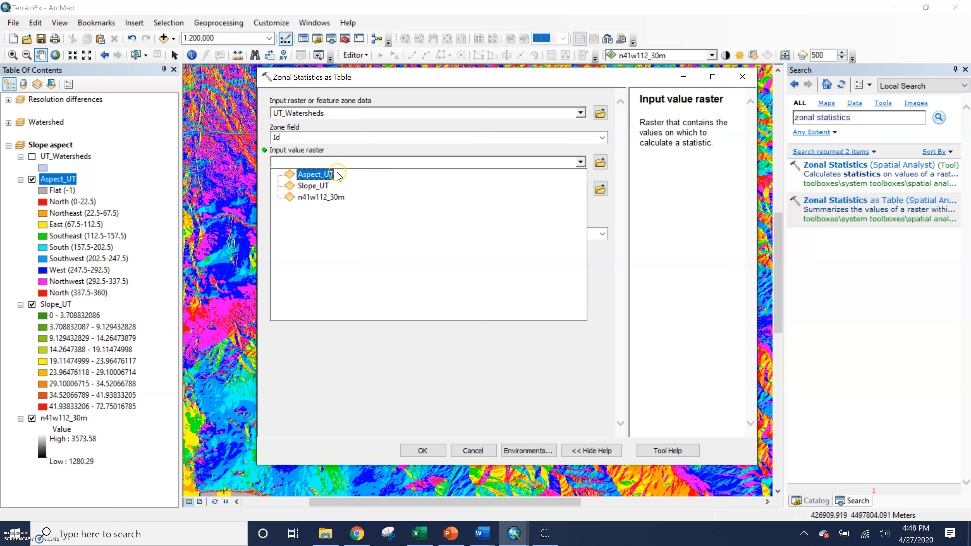
pyautogui.click(314, 187)
# Rename the output table to ZonalSt_UT2, set statistics type to MEAN, and close the tool.
pyautogui.moveTo(556, 189); pyautogui.dragTo(501, 189)
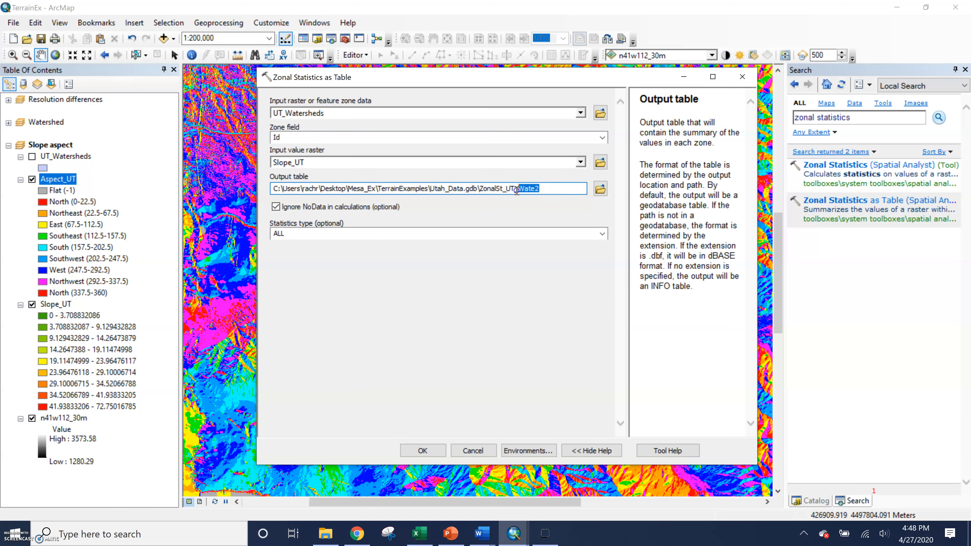
pyautogui.press('BackSpace')
pyautogui.click(513, 291)
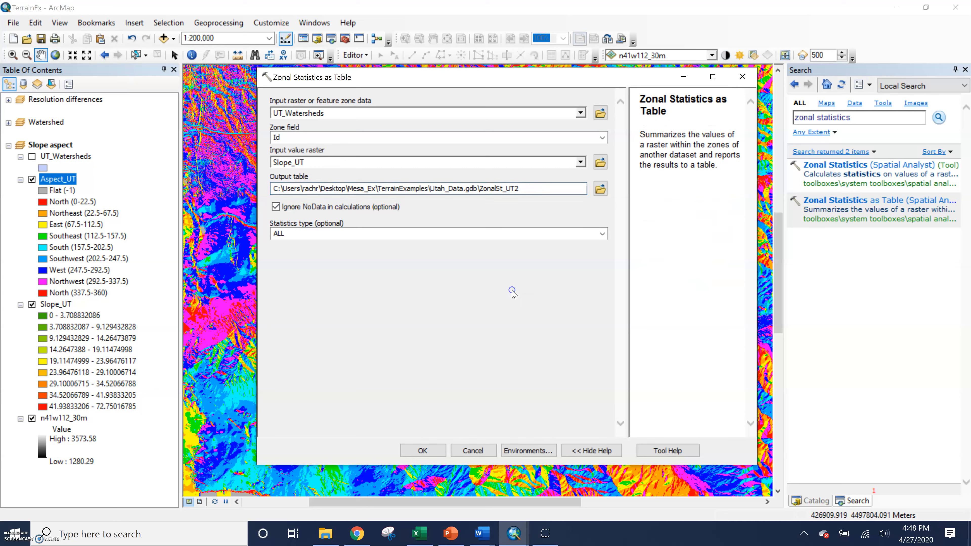
pyautogui.click(603, 234)
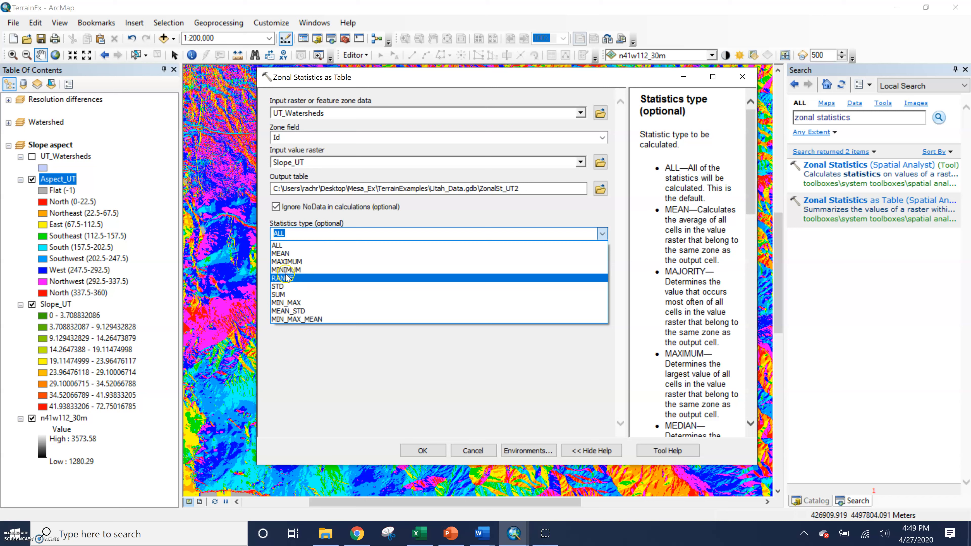
pyautogui.click(287, 243)
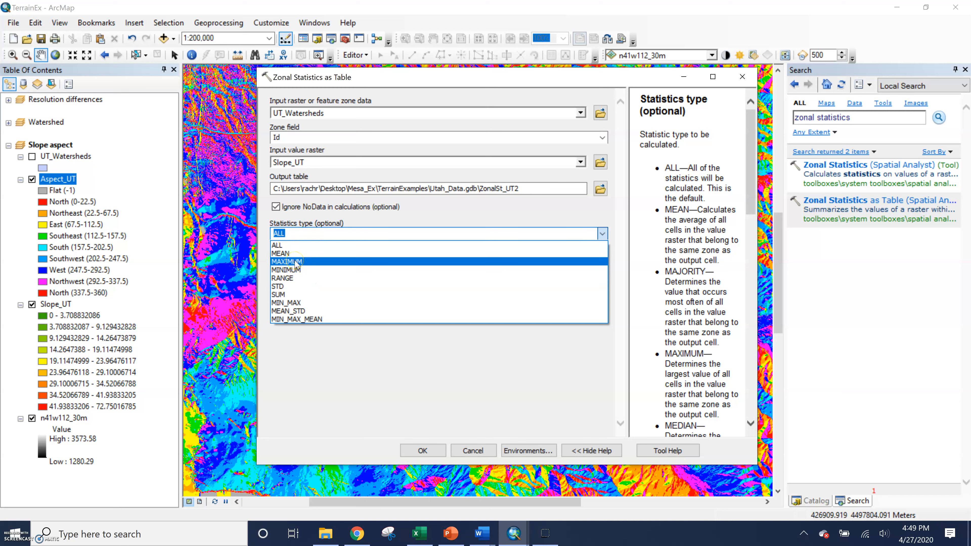
pyautogui.click(322, 253)
pyautogui.click(406, 356)
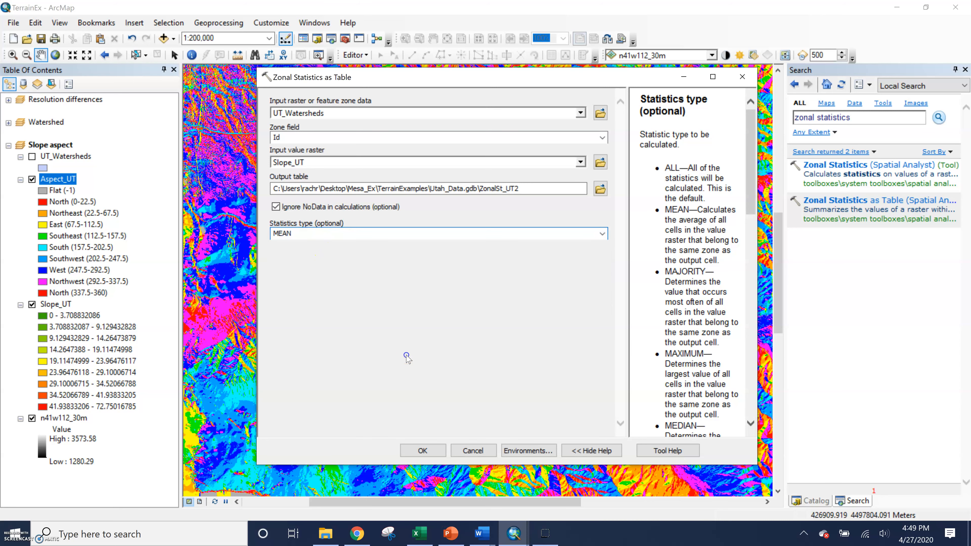
pyautogui.click(422, 448)
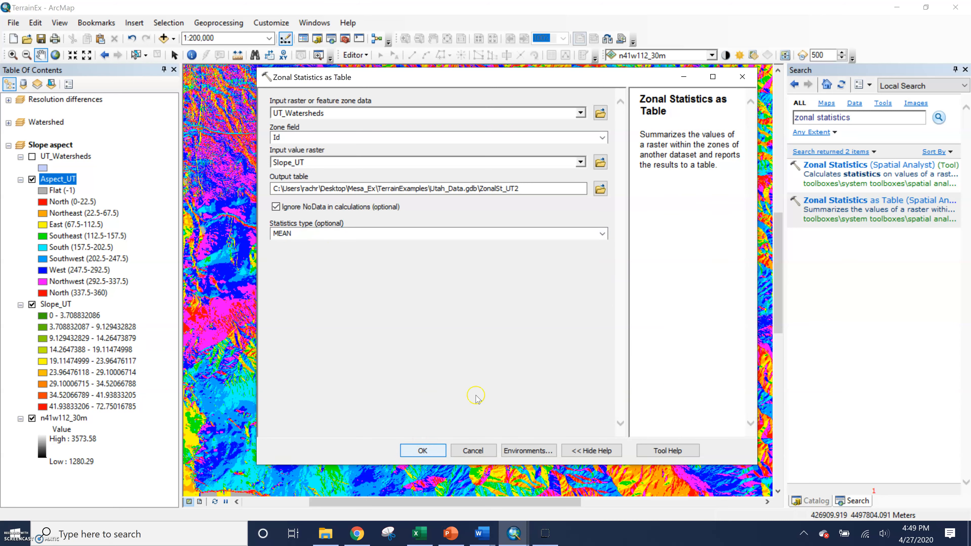
pyautogui.click(748, 78)
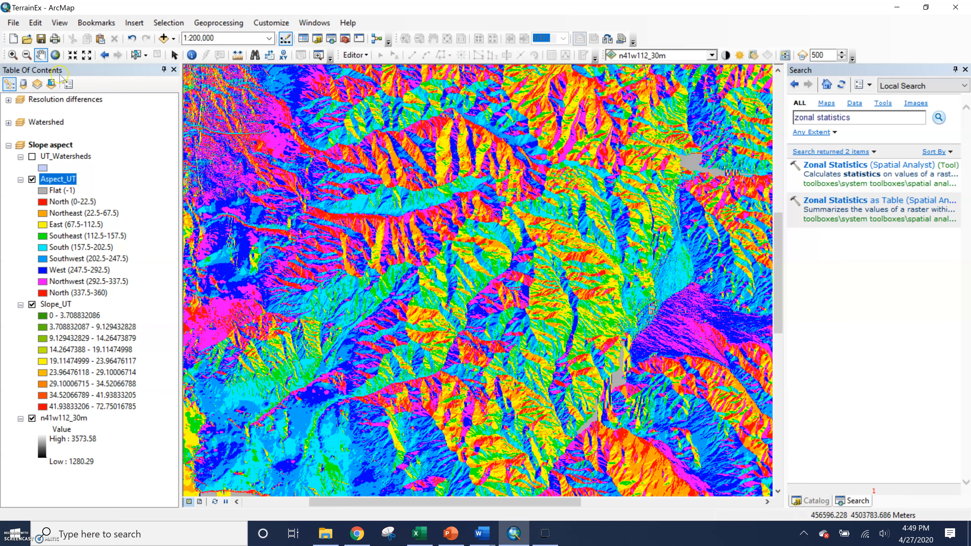
# List layers by source, open the ZonalSt_UT attribute table, and turn on UT_Watersheds.
pyautogui.click(23, 84)
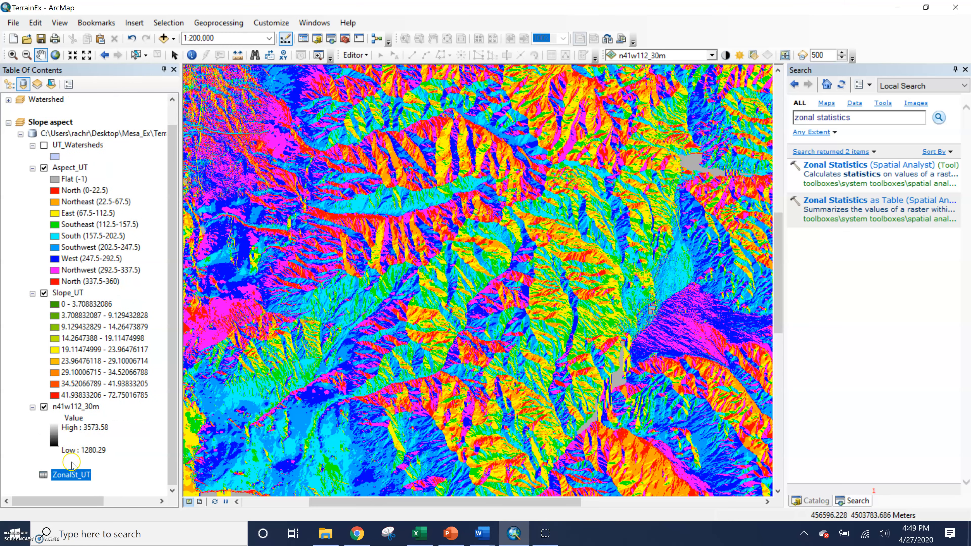
pyautogui.rightClick(73, 475)
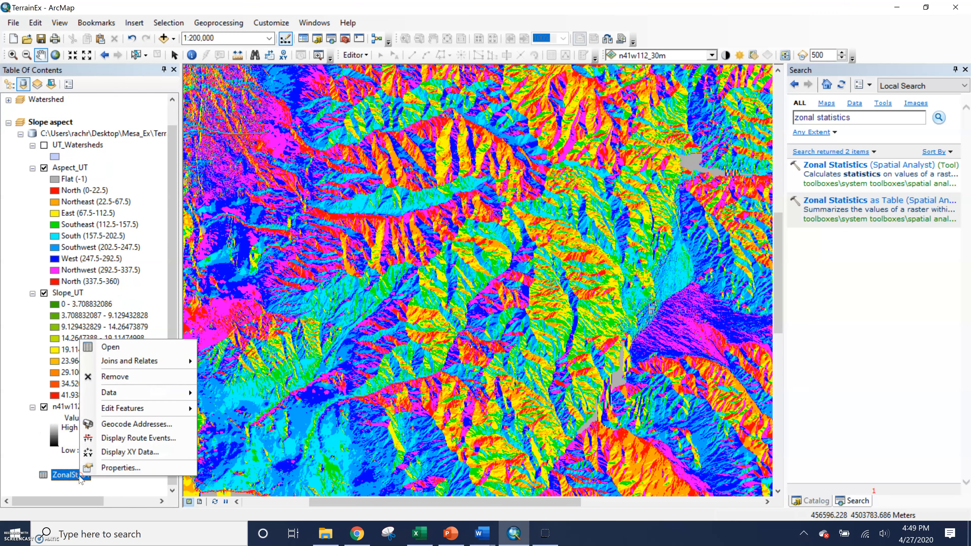
pyautogui.click(111, 347)
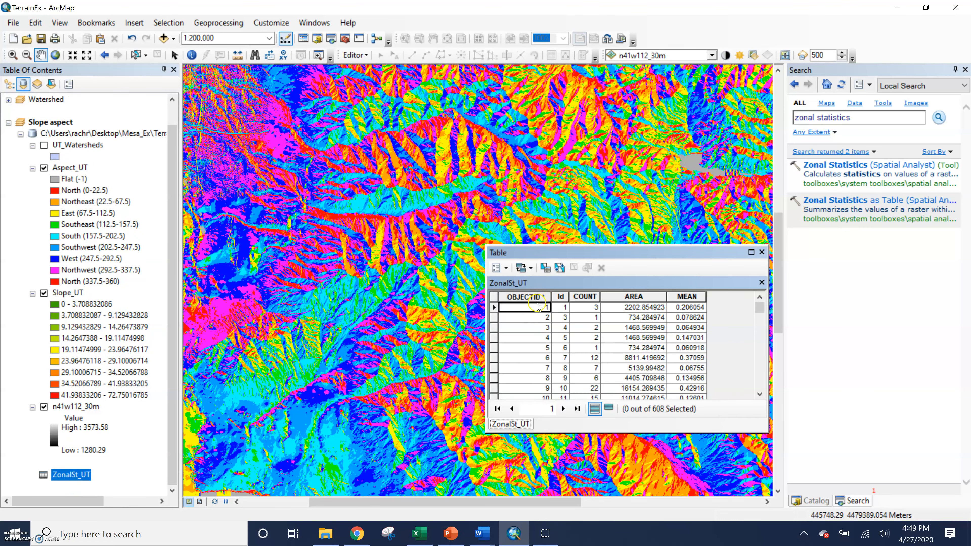
pyautogui.click(44, 146)
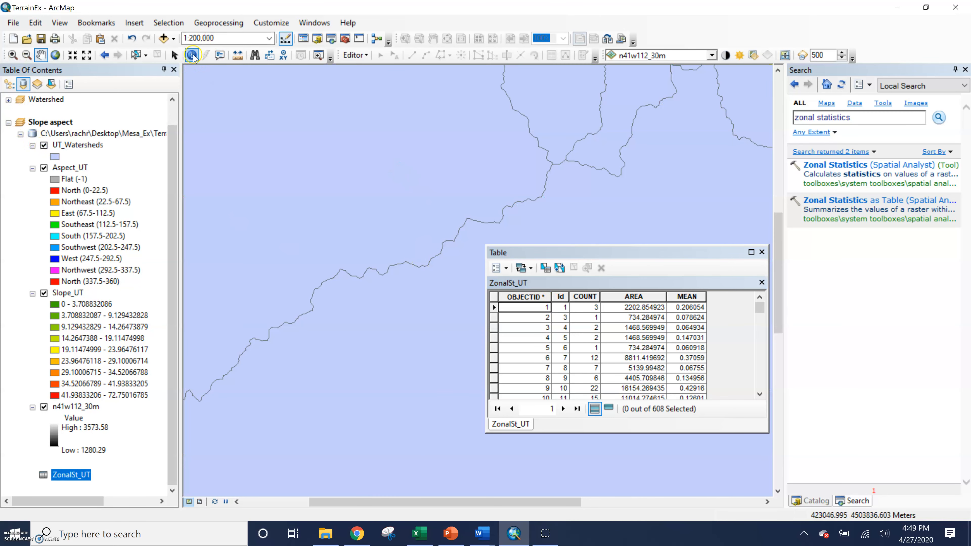
# Sort the table by MEAN, select the watershed with the highest mean slope 36.75807, then close it.
pyautogui.click(495, 312)
pyautogui.click(494, 308)
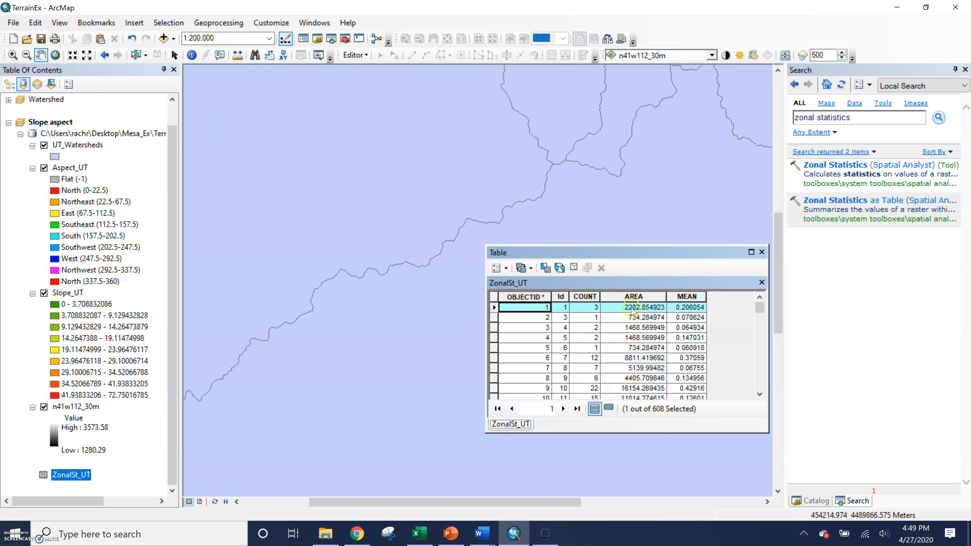
pyautogui.click(691, 309)
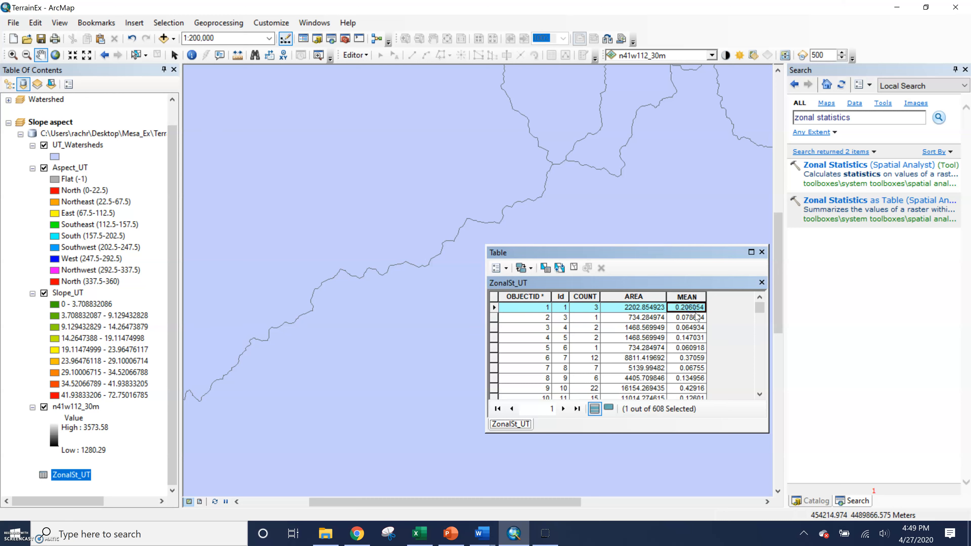
pyautogui.scroll(-7, 685, 329)
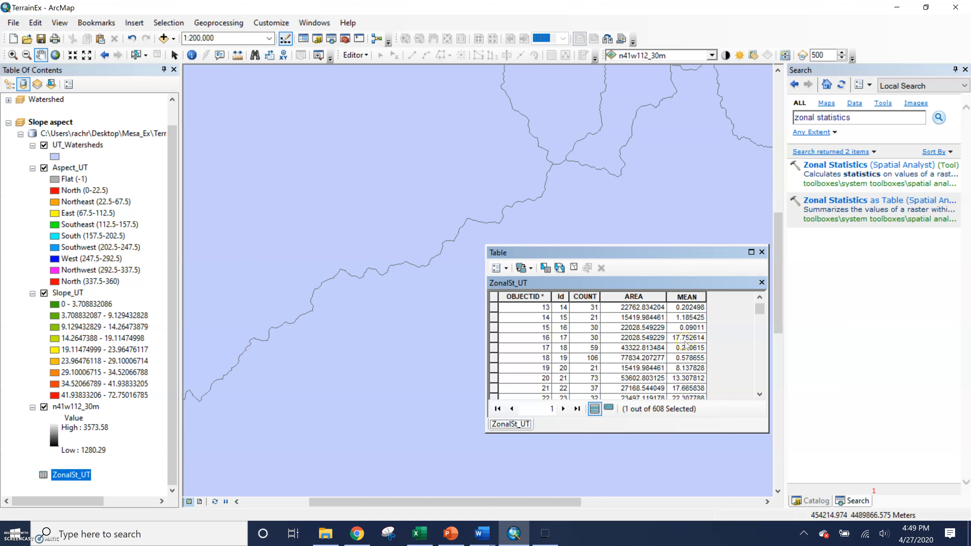
pyautogui.scroll(-6, 685, 346)
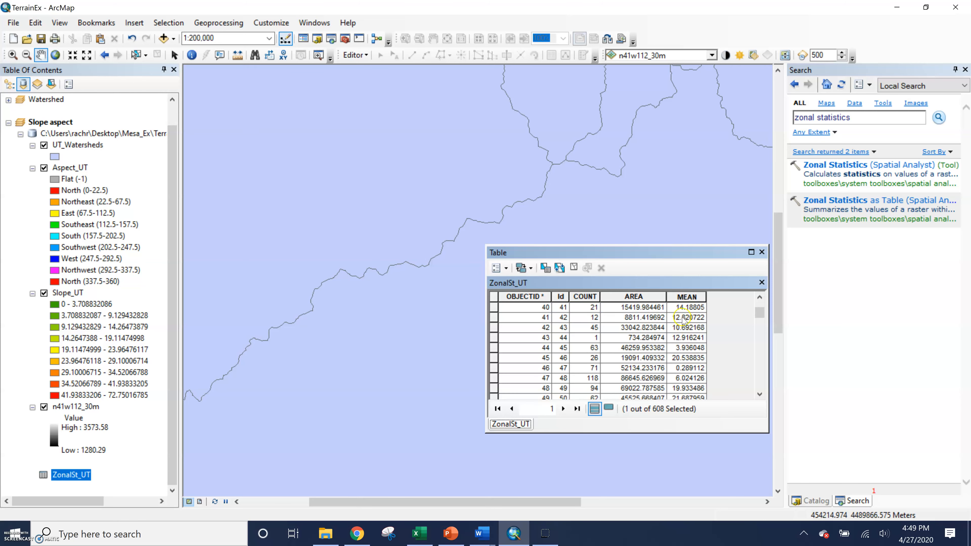
pyautogui.click(682, 297)
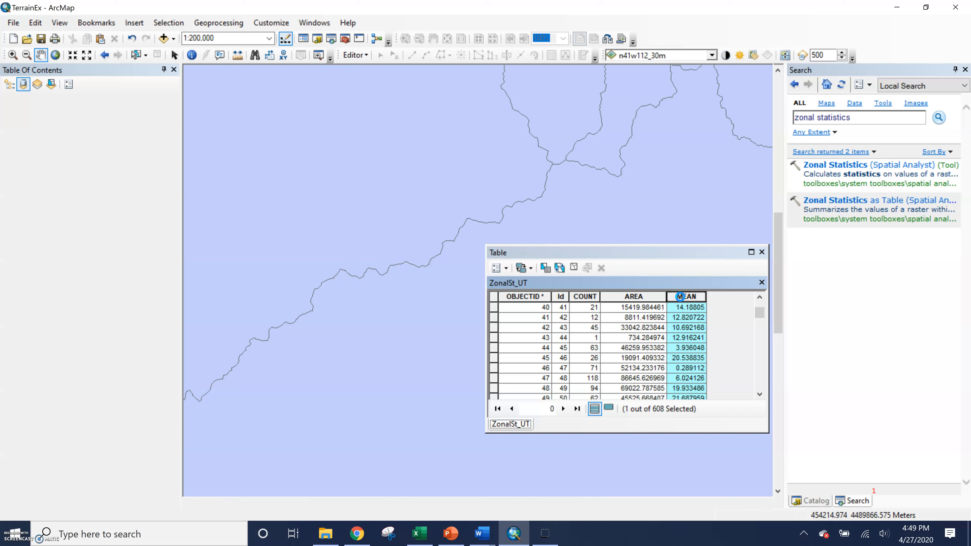
pyautogui.rightClick(680, 297)
pyautogui.click(690, 306)
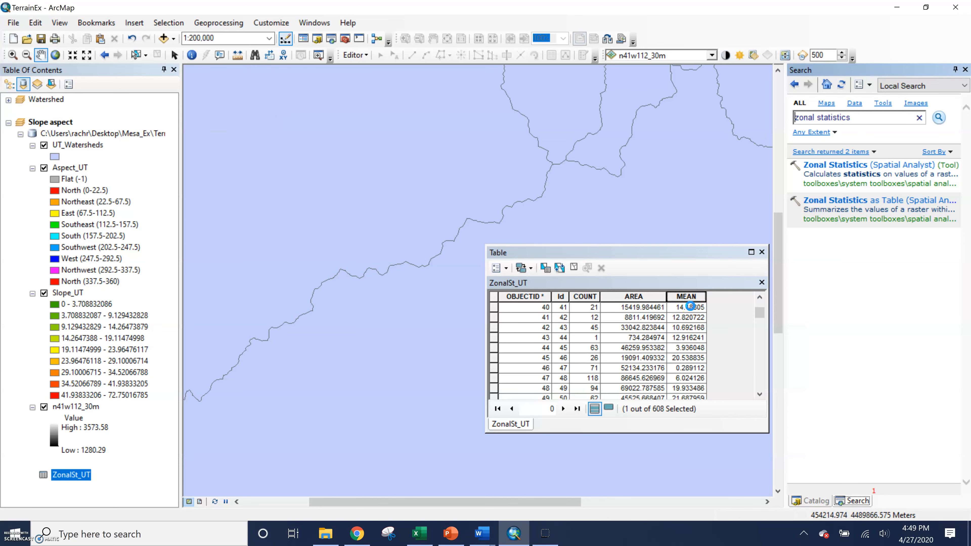
pyautogui.scroll(-20, 698, 326)
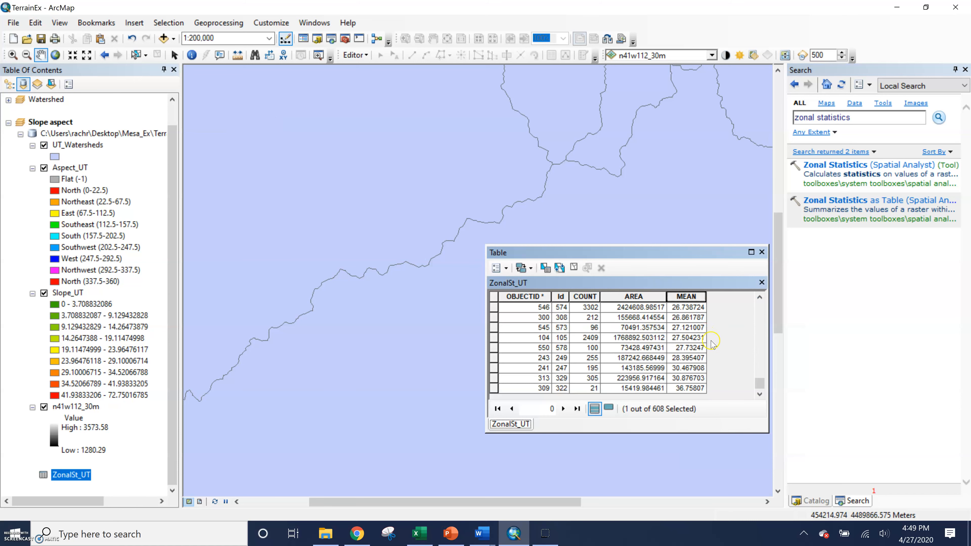
pyautogui.click(683, 391)
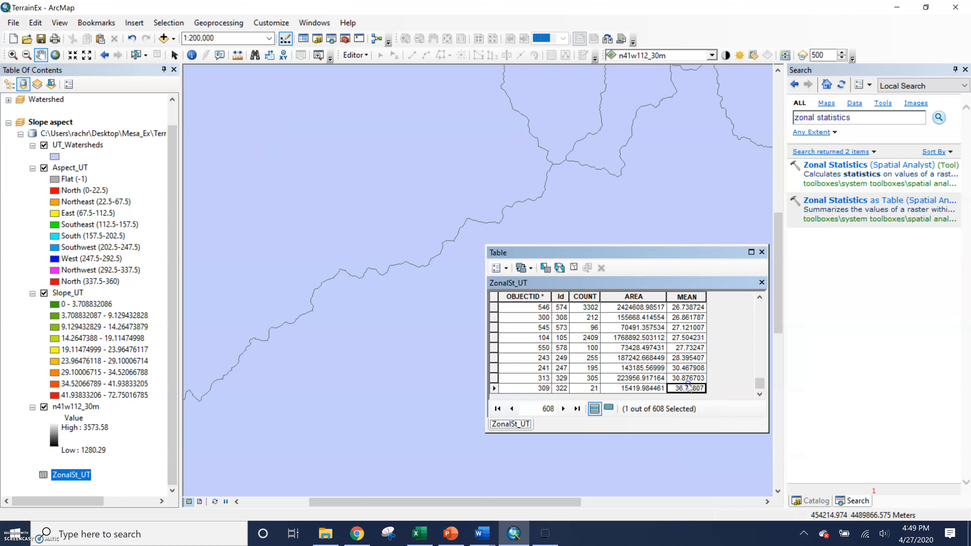
pyautogui.click(494, 388)
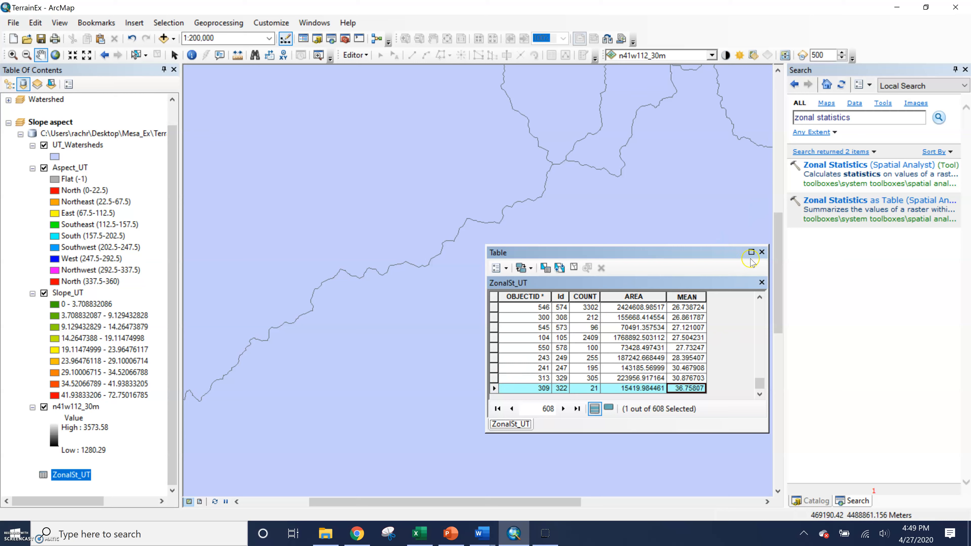
pyautogui.click(762, 253)
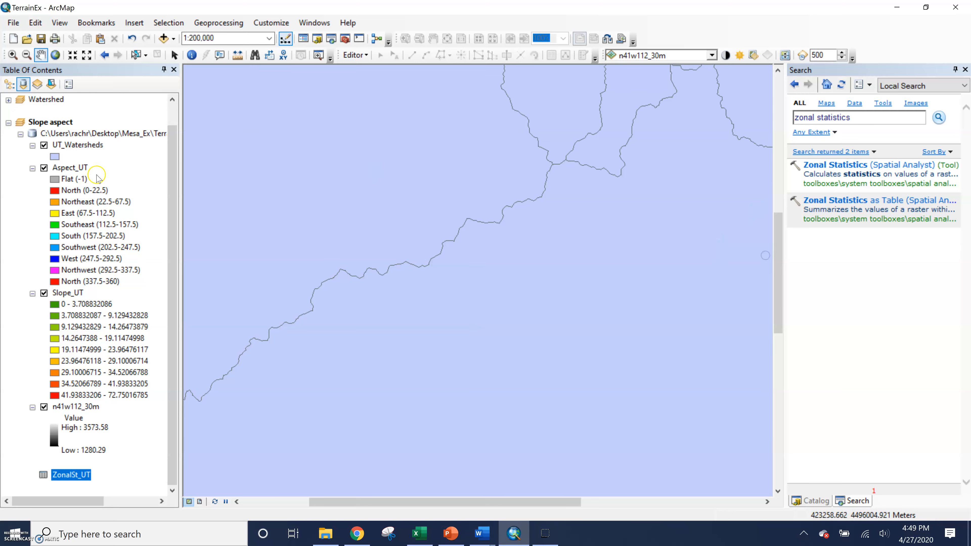
# Zoom the map to the UT_Watersheds layer's full extent.
pyautogui.rightClick(83, 145)
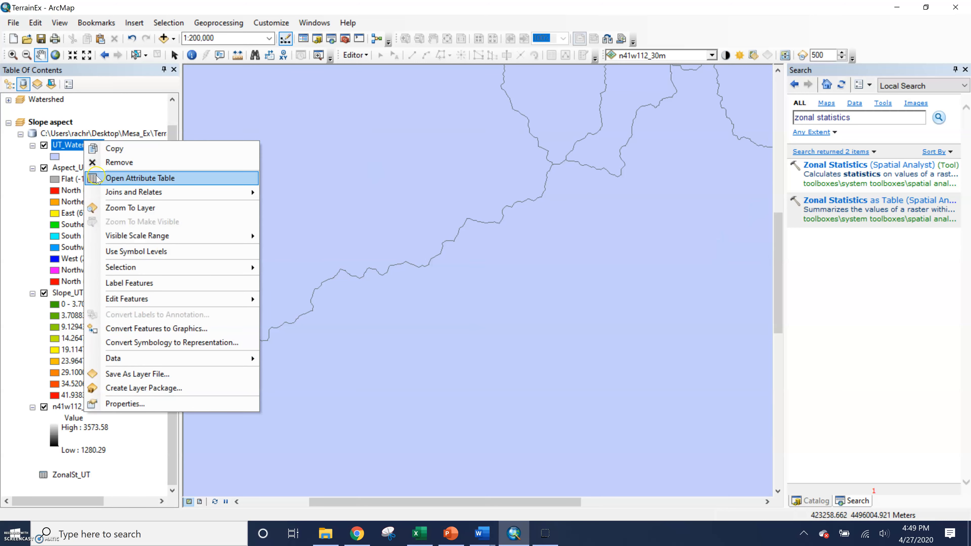
pyautogui.click(105, 208)
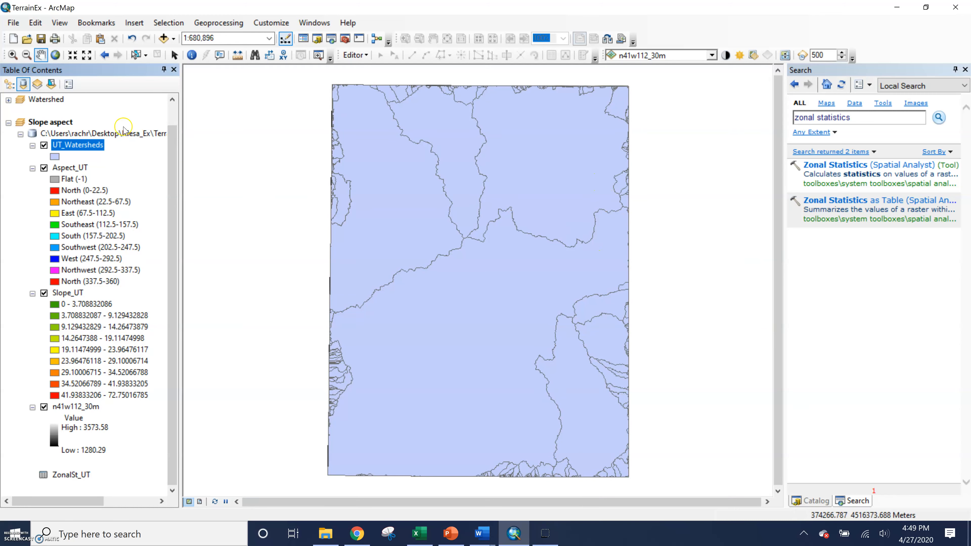
pyautogui.rightClick(96, 150)
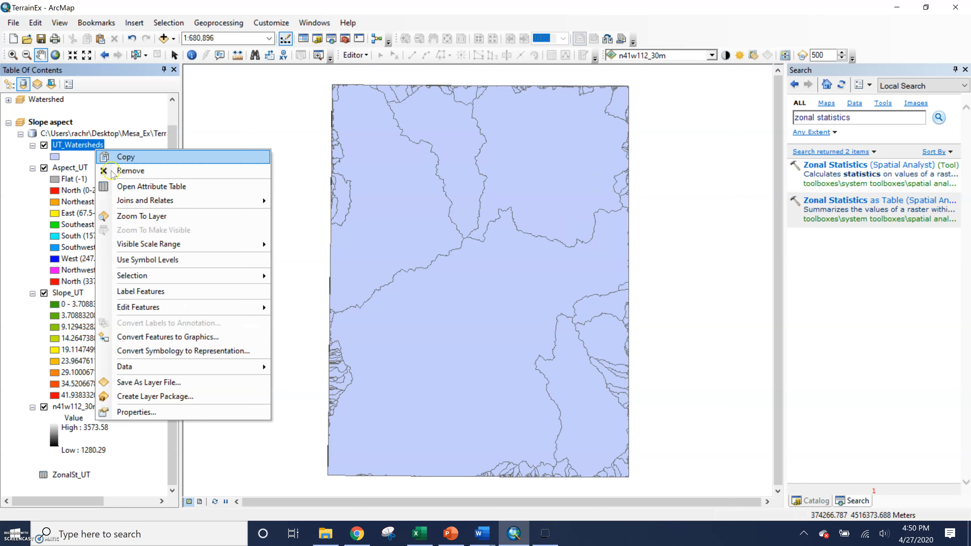
# Join ZonalSt_UT to UT_Watersheds on Id, validating first (608 of 636 records match).
pyautogui.moveTo(126, 199)
pyautogui.click(309, 202)
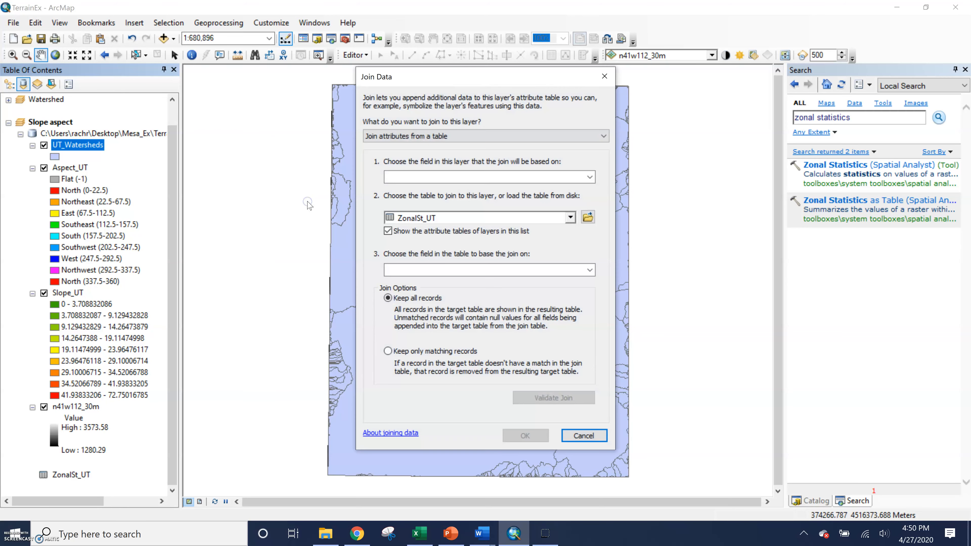
pyautogui.click(590, 178)
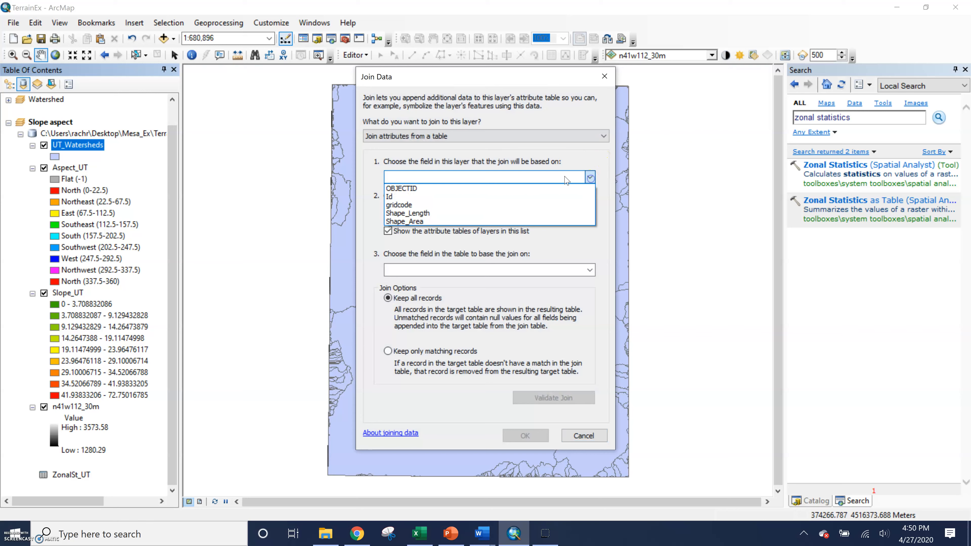
pyautogui.click(389, 196)
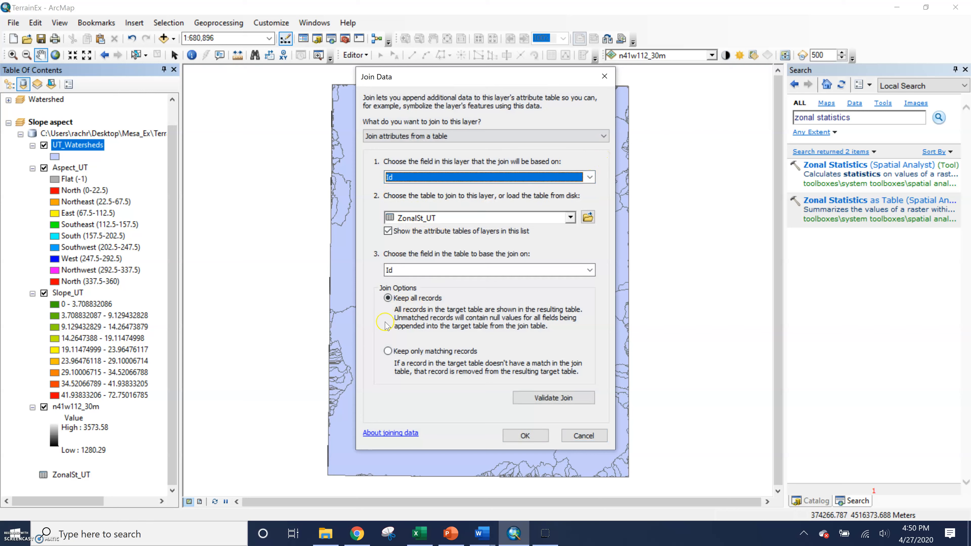
pyautogui.click(562, 400)
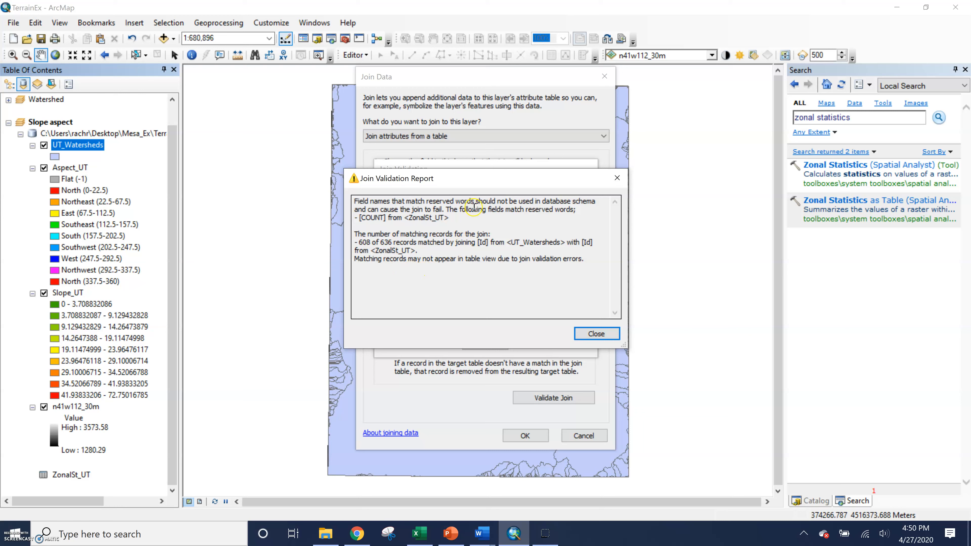
pyautogui.moveTo(473, 209); pyautogui.dragTo(477, 213)
pyautogui.click(484, 231)
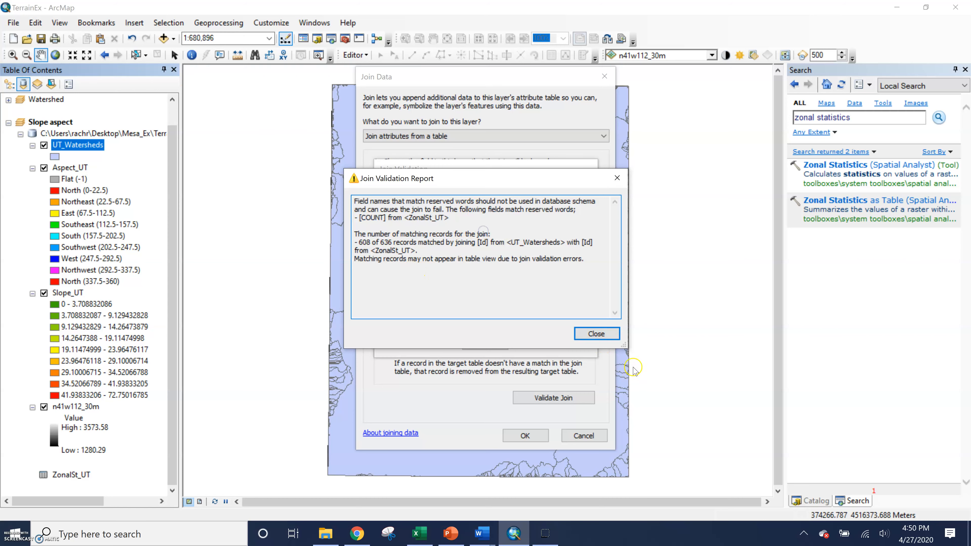
pyautogui.click(605, 336)
pyautogui.click(525, 436)
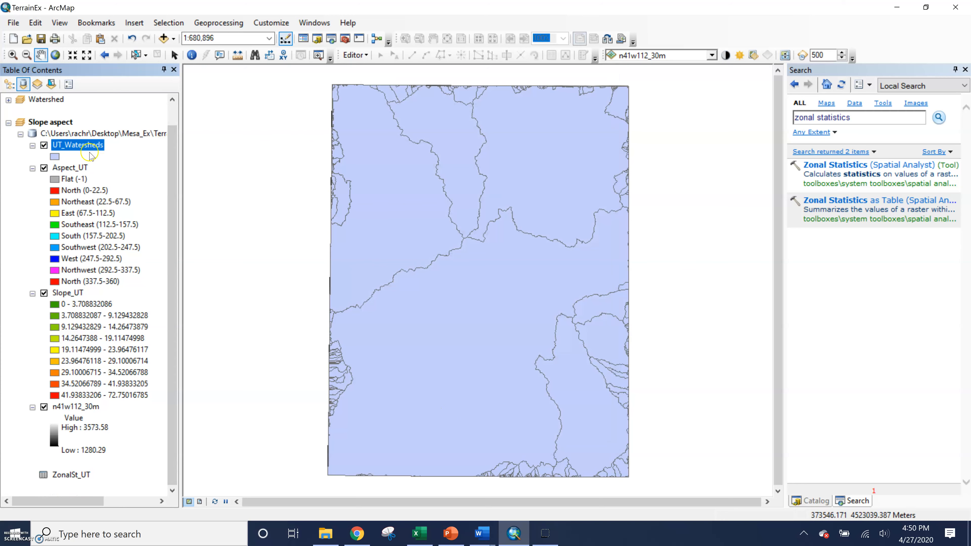
# In UT_Watersheds properties, set Quantities graduated colours using the MEAN field.
pyautogui.rightClick(92, 144)
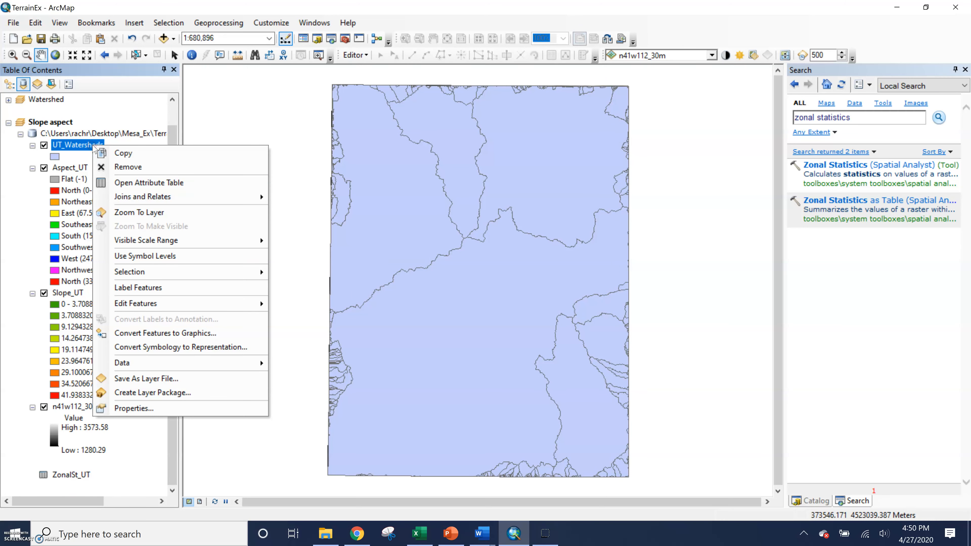
pyautogui.click(165, 412)
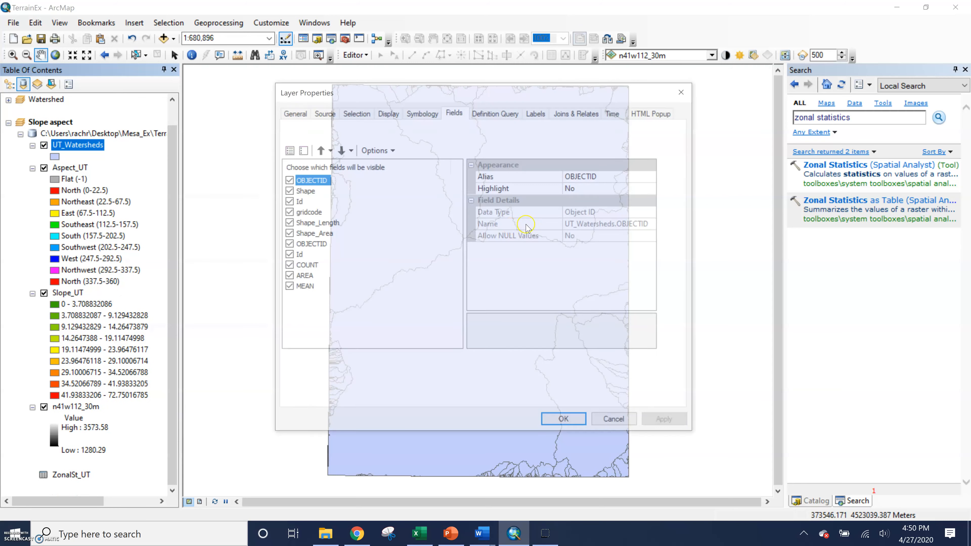
pyautogui.click(410, 115)
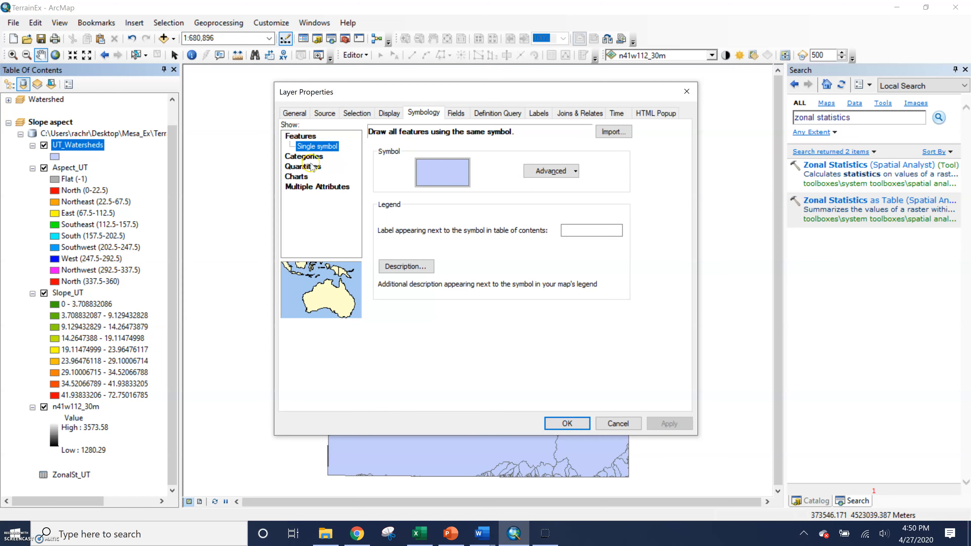
pyautogui.click(303, 166)
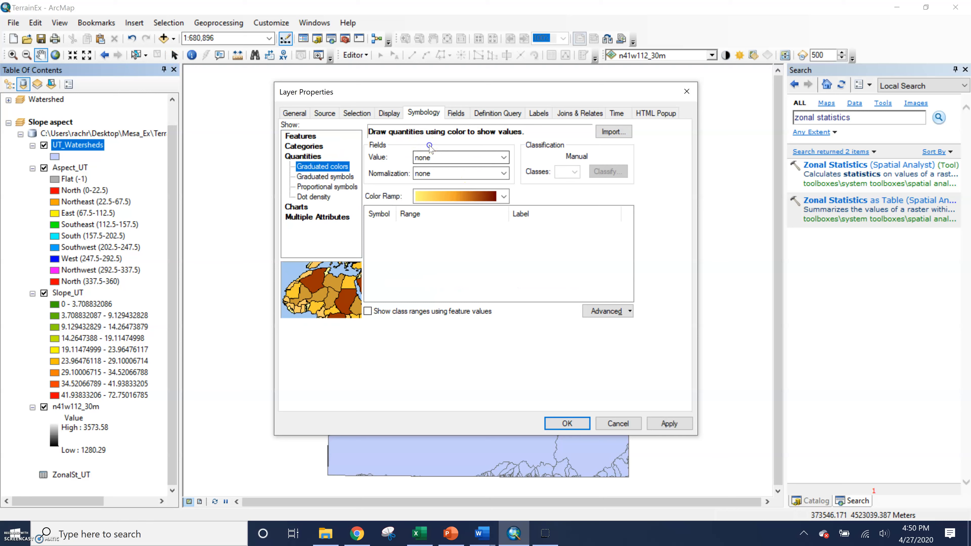
pyautogui.click(431, 158)
pyautogui.click(440, 236)
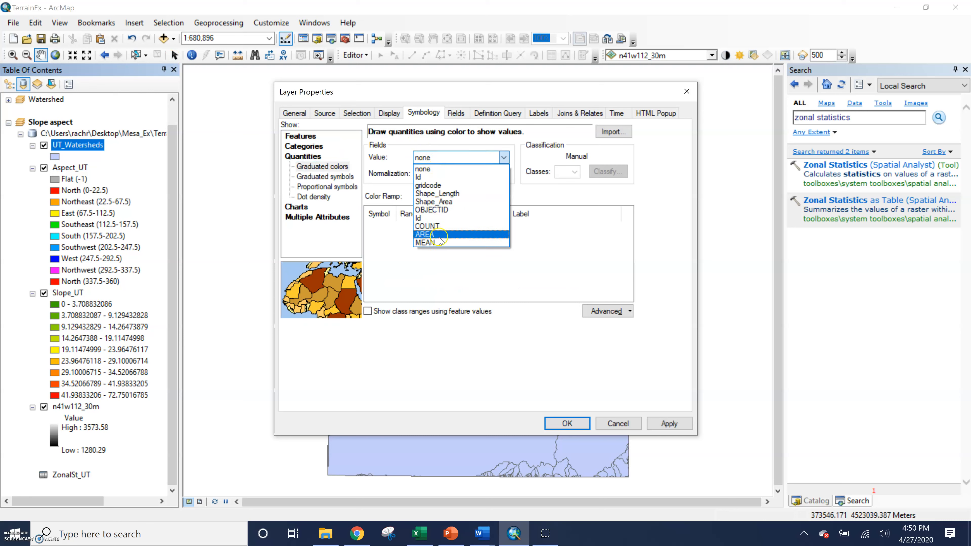
pyautogui.click(440, 237)
pyautogui.click(453, 159)
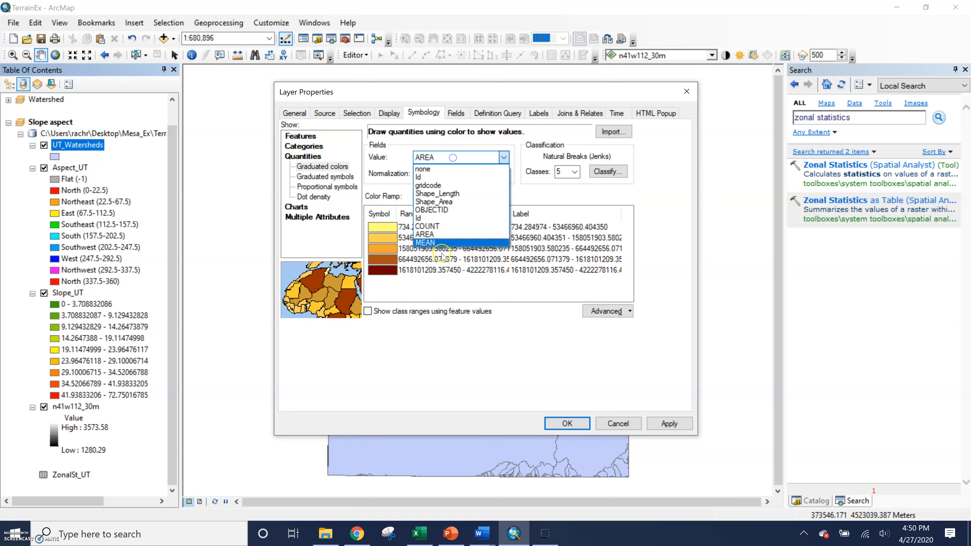
pyautogui.click(444, 243)
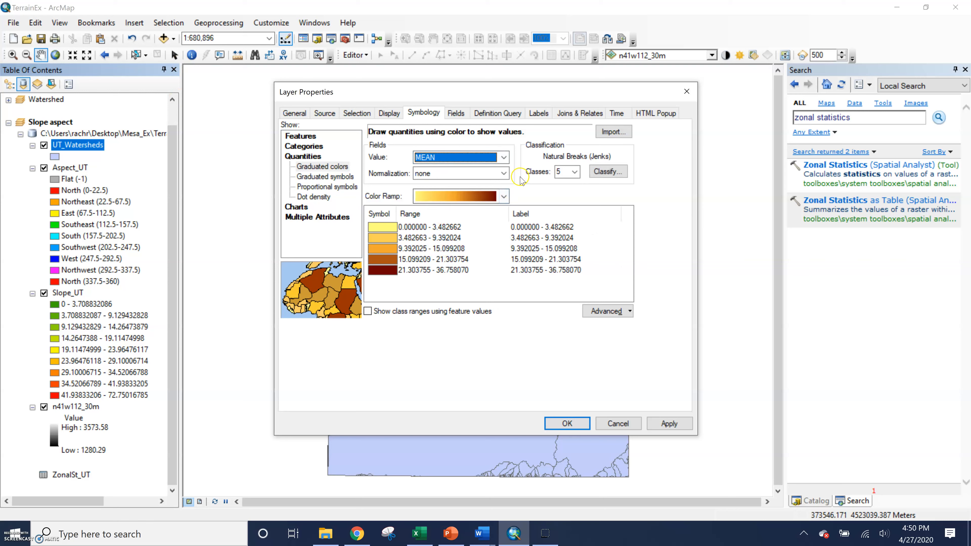
# Keep the default colour ramp and apply the five Natural Breaks classes from 0 to 36.758070.
pyautogui.click(504, 196)
pyautogui.click(504, 197)
pyautogui.click(504, 197)
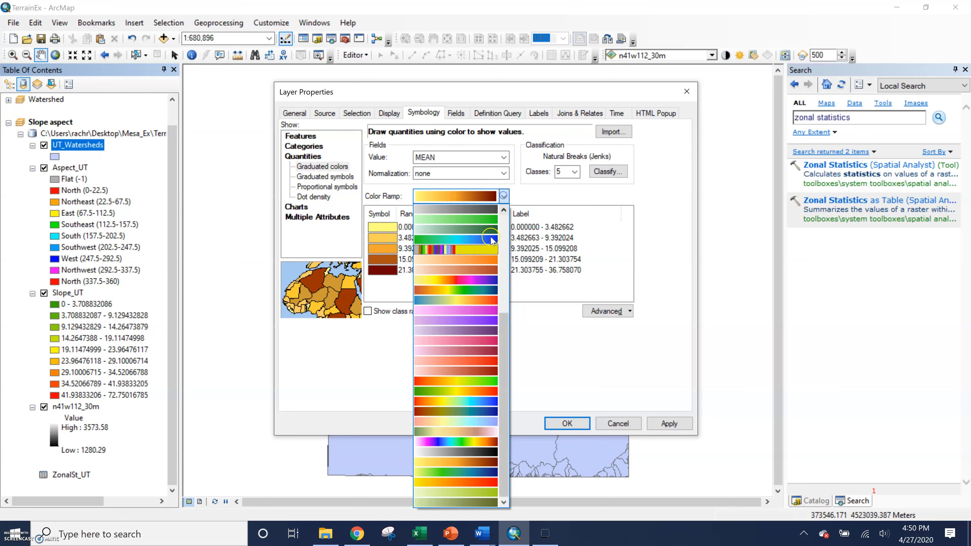
pyautogui.click(552, 192)
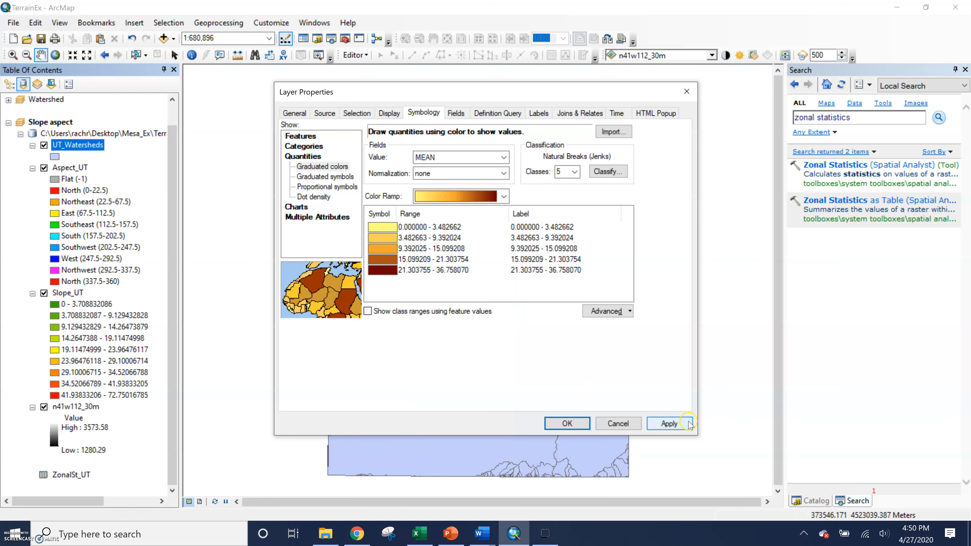
pyautogui.doubleClick(569, 270)
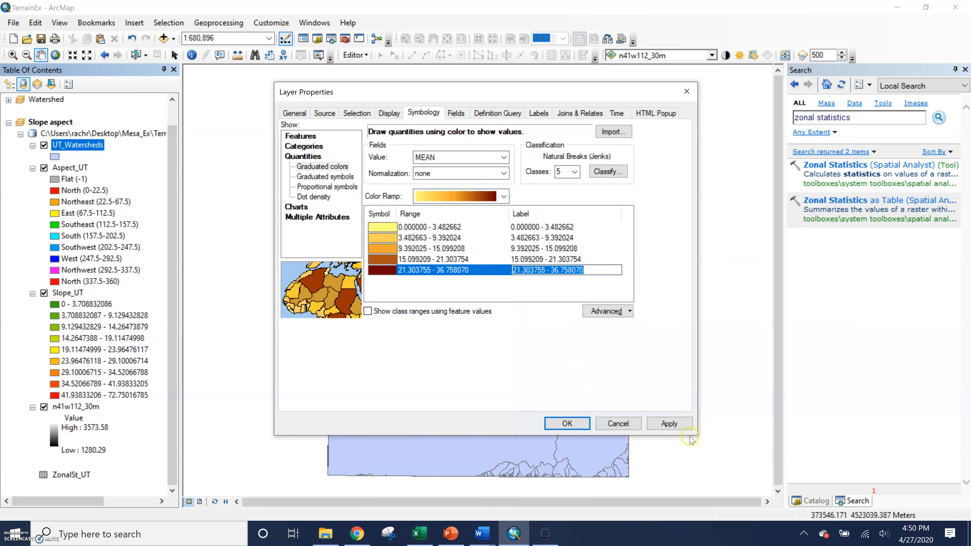
pyautogui.click(670, 424)
# Apply the layer properties, then hide Aspect_UT and UT_Watersheds to reveal the Slope_UT raster.
pyautogui.click(576, 425)
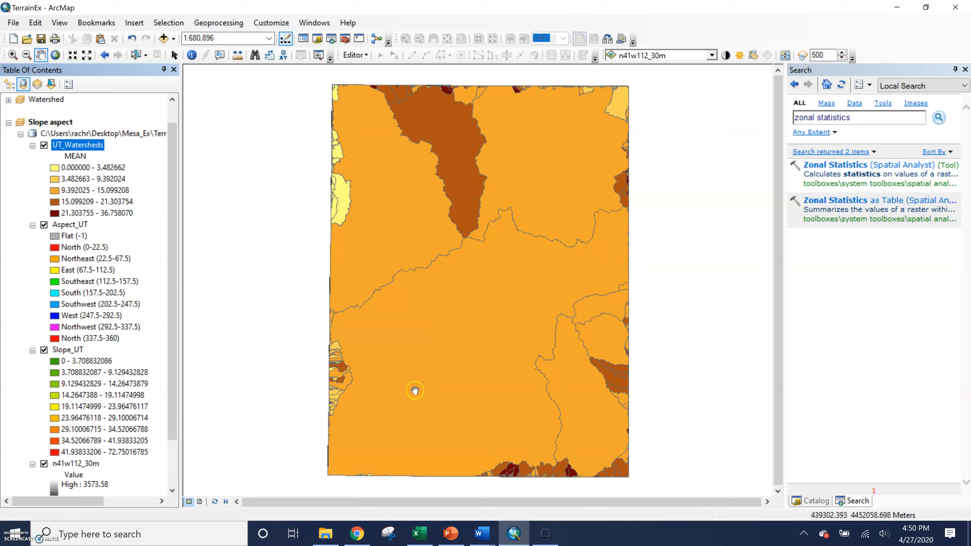
pyautogui.click(44, 225)
pyautogui.click(44, 145)
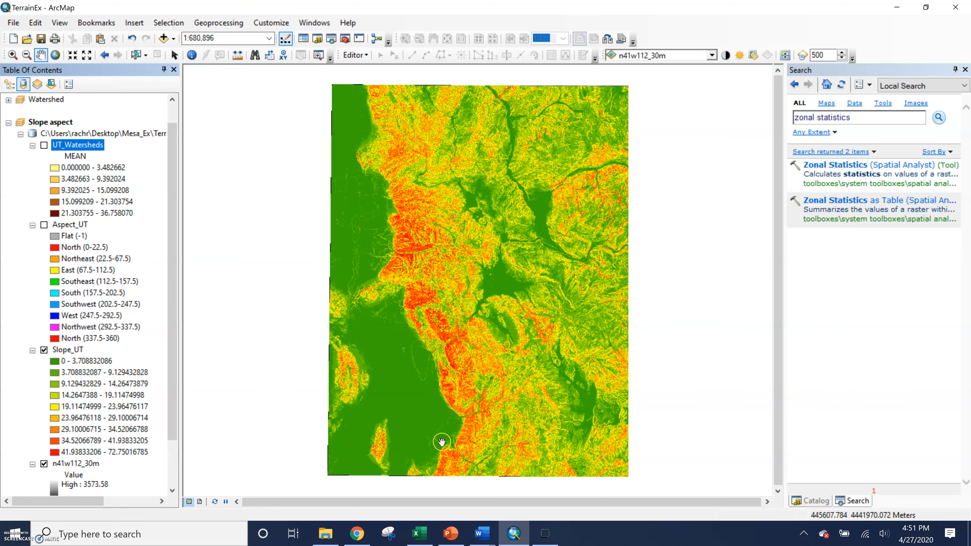
# Toggle the UT_Watersheds mean-slope polygons on and off to compare, leaving them hidden.
pyautogui.click(44, 145)
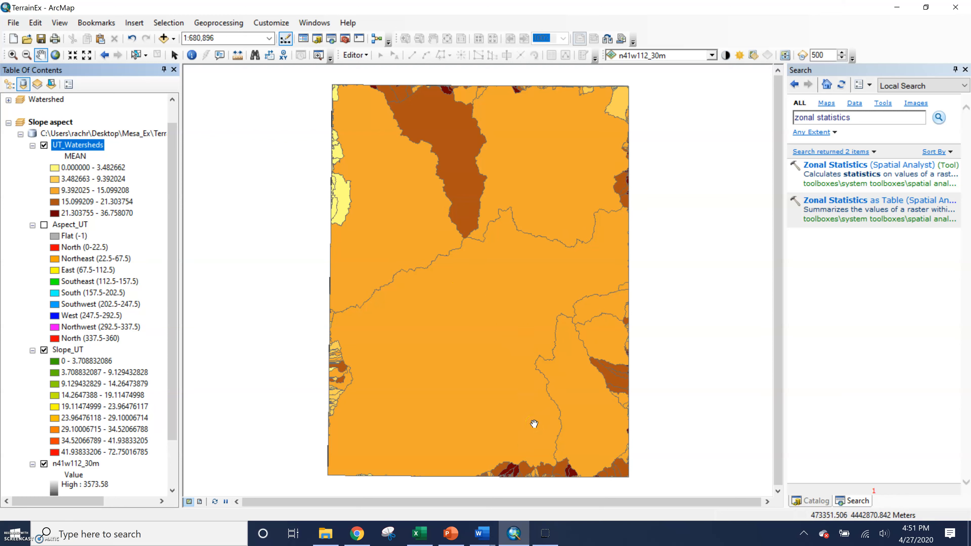
pyautogui.click(44, 145)
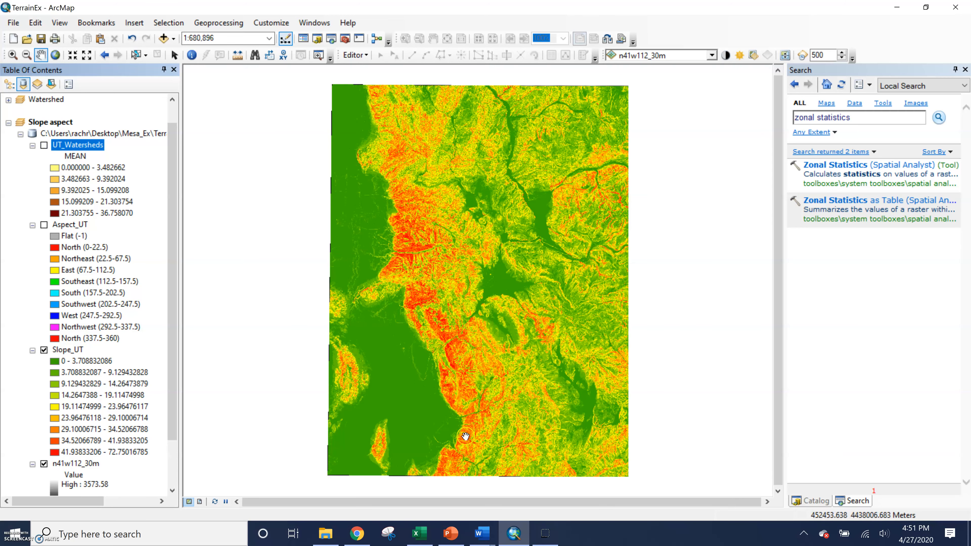
pyautogui.click(44, 146)
pyautogui.click(44, 145)
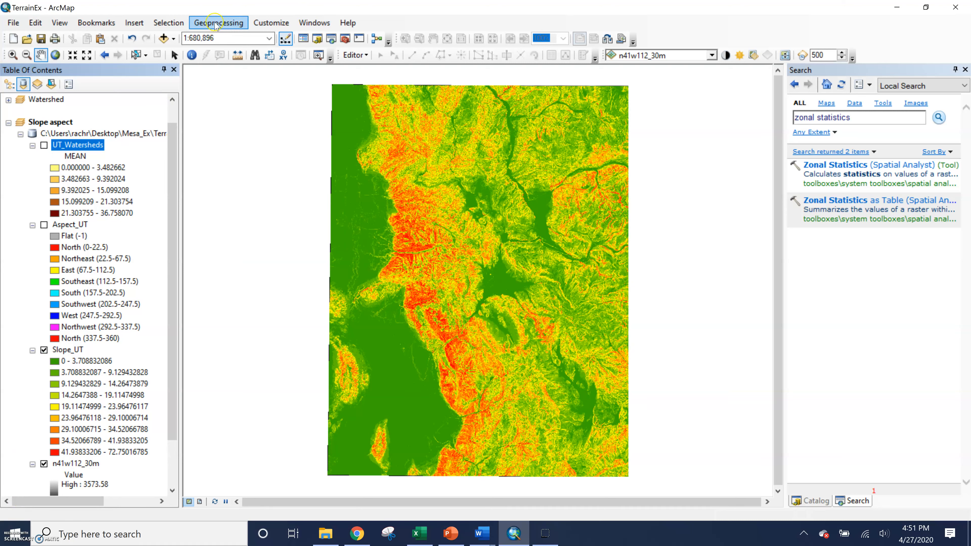
pyautogui.click(44, 146)
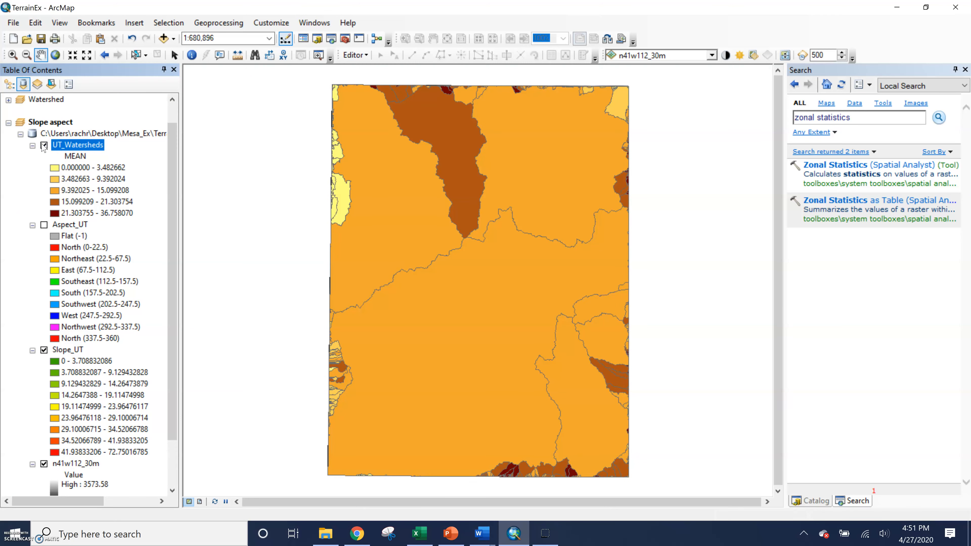
pyautogui.click(44, 146)
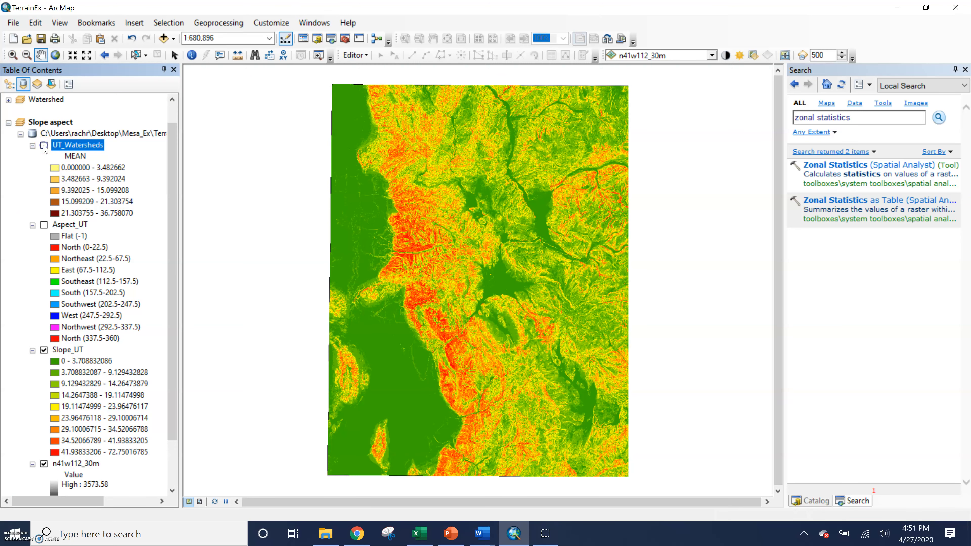
# Show the floating 3D Analyst toolbar via Customize > Toolbars.
pyautogui.click(279, 25)
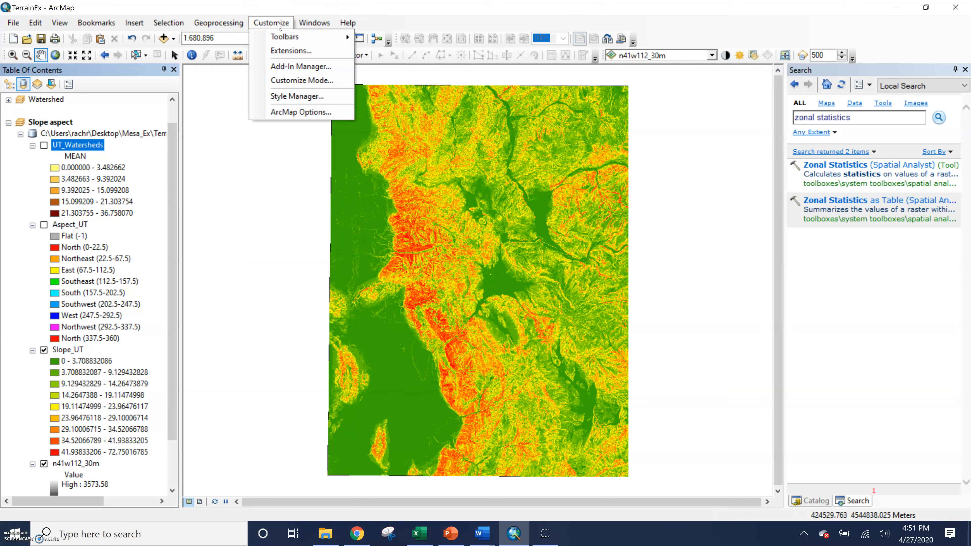
pyautogui.moveTo(285, 38)
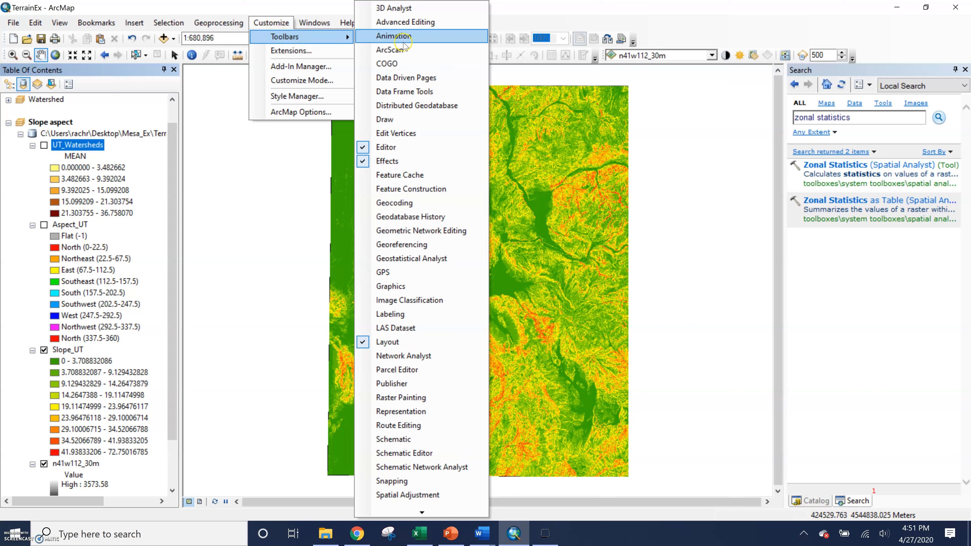
pyautogui.click(394, 8)
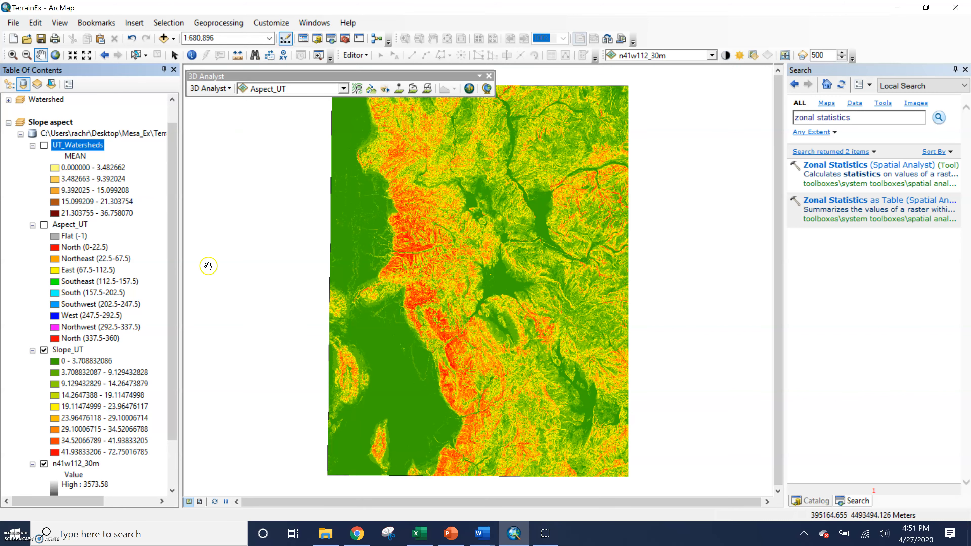
# Set n41w112_30m as the 3D Analyst toolbar's surface layer.
pyautogui.click(44, 146)
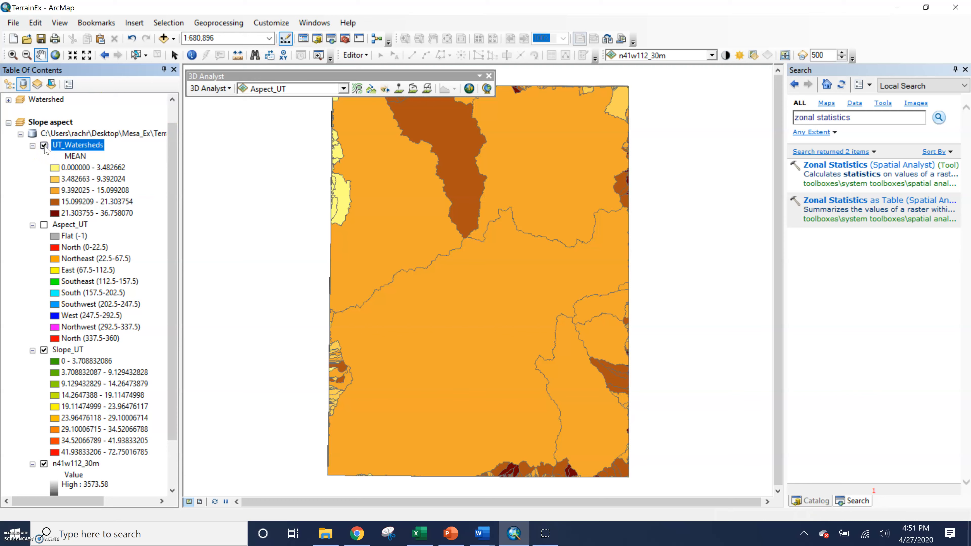
pyautogui.click(44, 145)
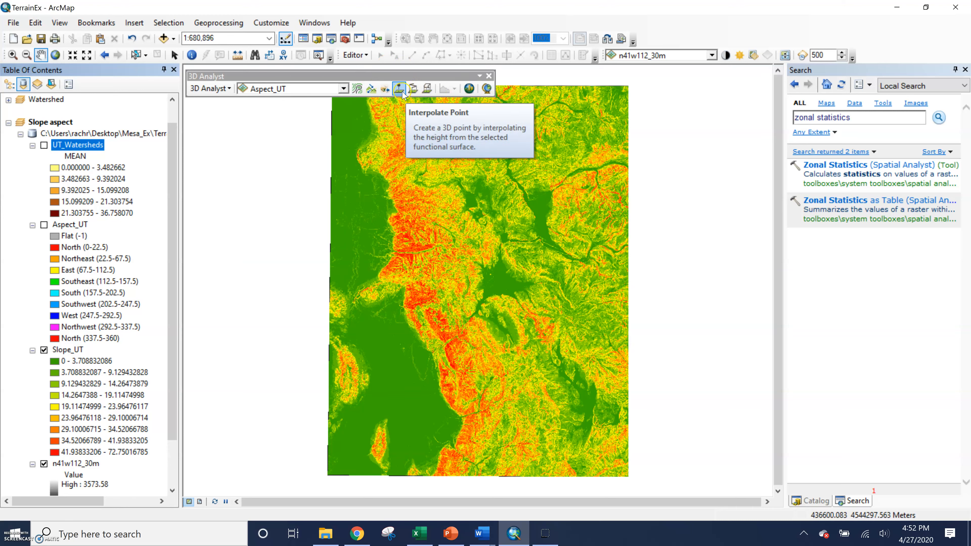
pyautogui.click(325, 91)
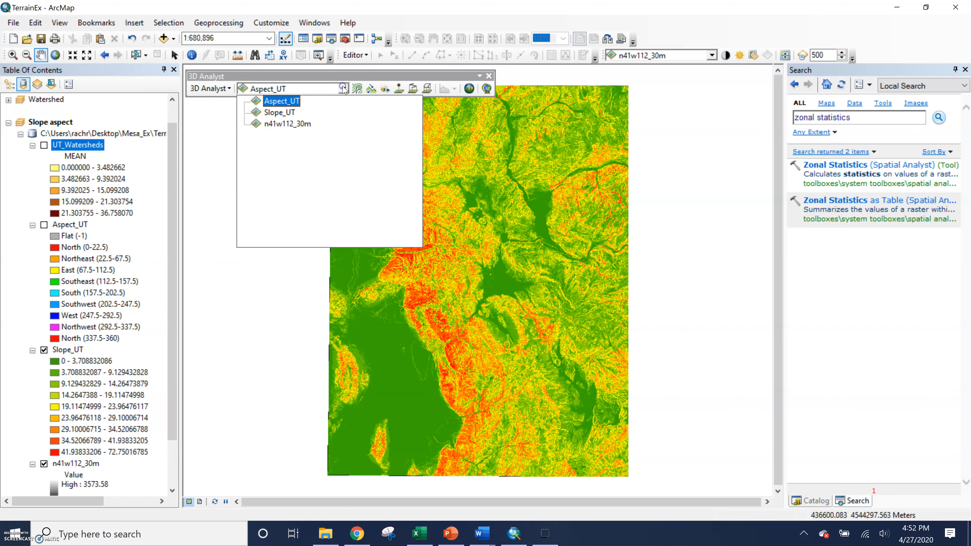
pyautogui.click(280, 122)
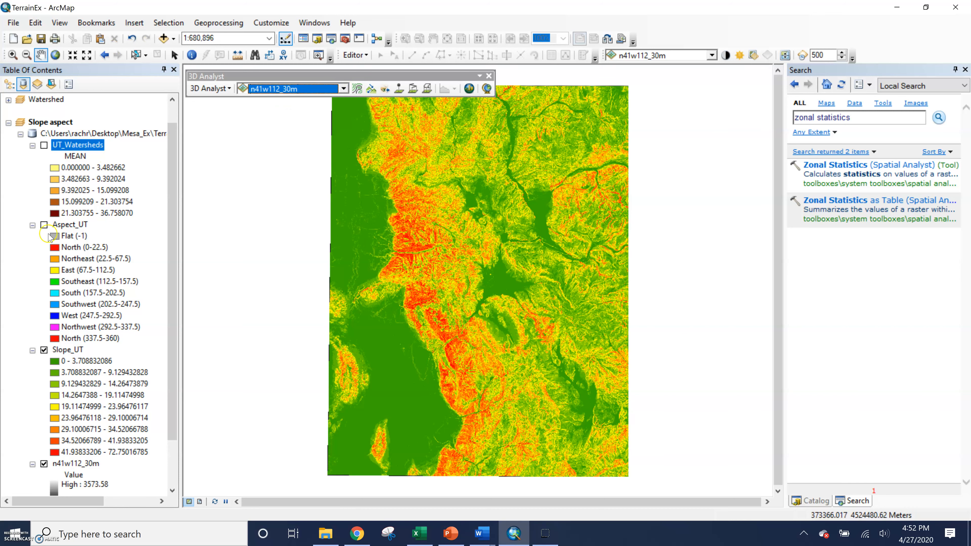
# Hide Slope_UT to show the grey elevation raster and pick the Interpolate Line tool.
pyautogui.click(44, 351)
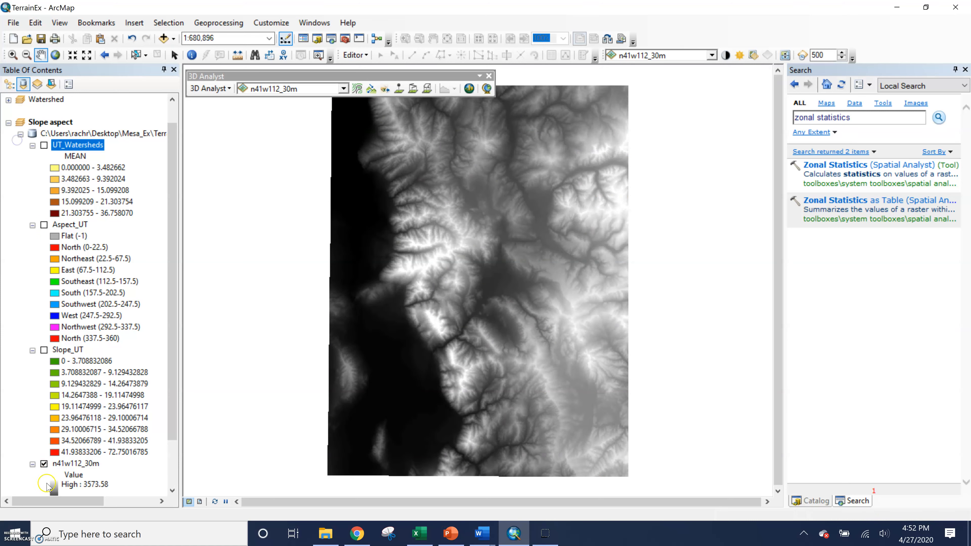
pyautogui.click(413, 88)
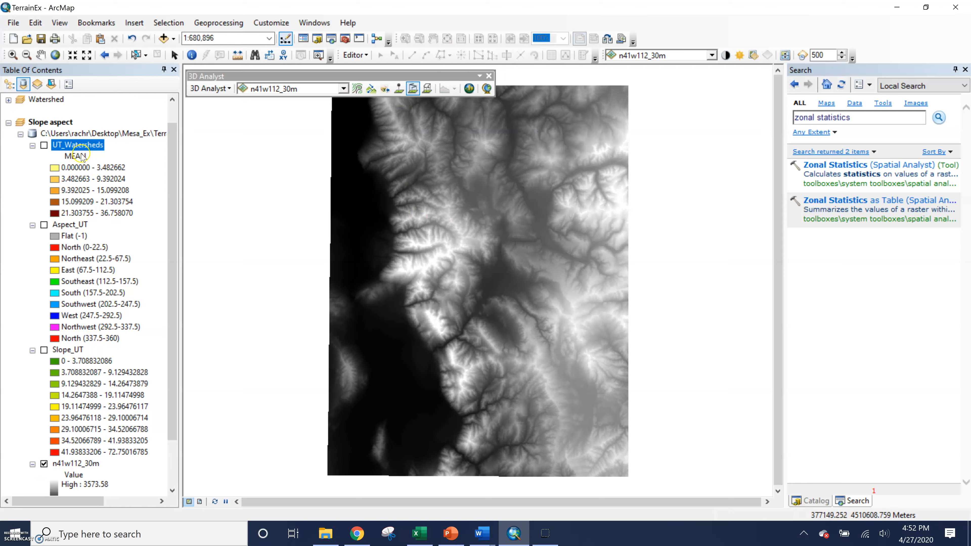
# Zoom in and draw an interpolated north–south line across the valley on the n41w112_30m DEM.
pyautogui.click(44, 349)
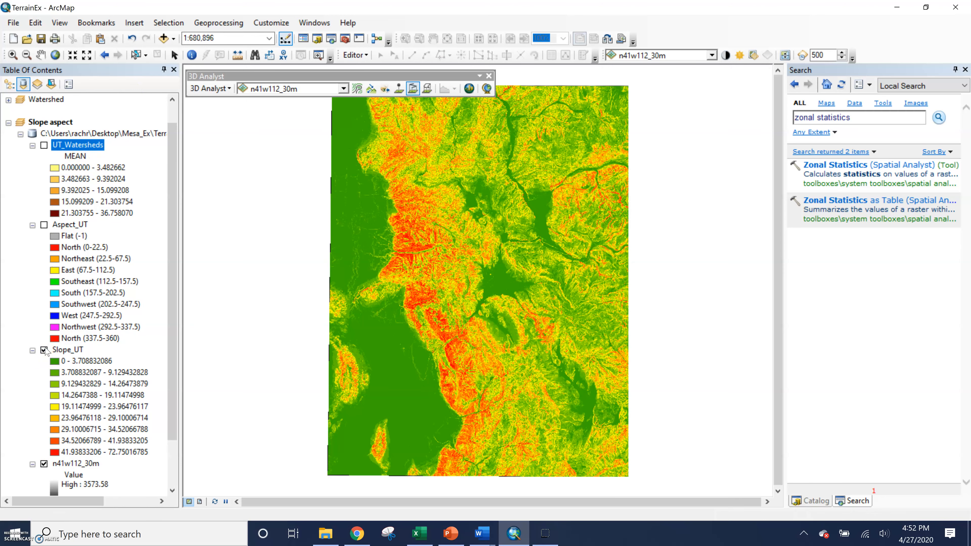
pyautogui.click(44, 350)
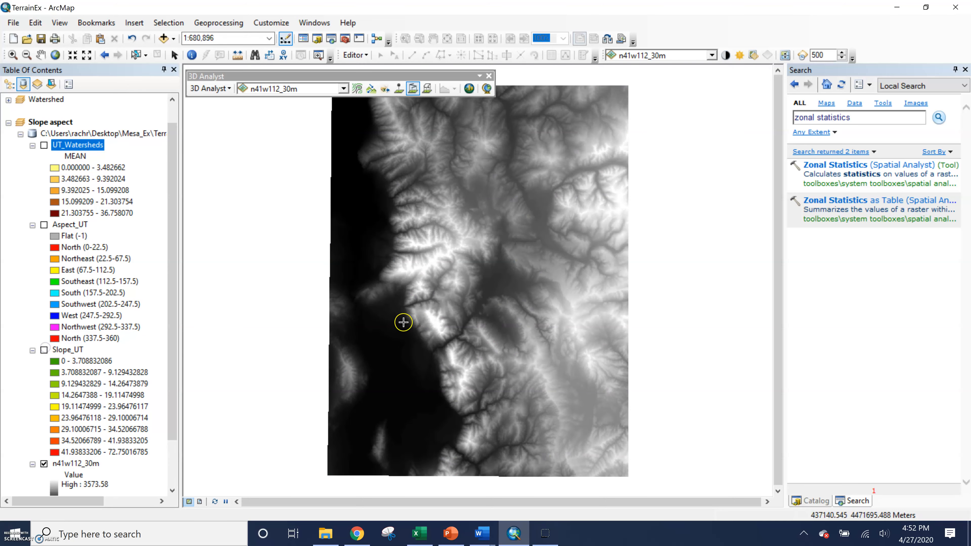
pyautogui.scroll(4, 413, 277)
pyautogui.click(424, 296)
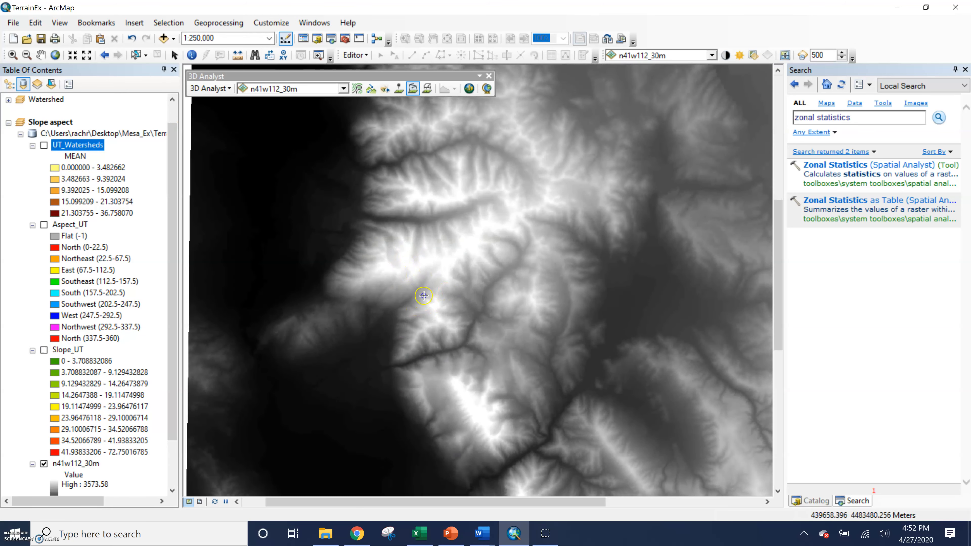
pyautogui.doubleClick(433, 402)
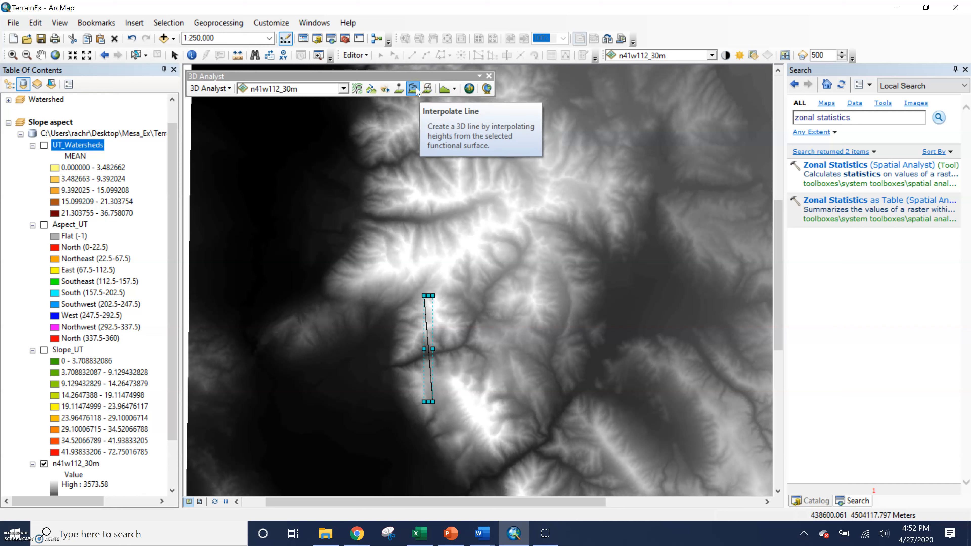
pyautogui.click(401, 324)
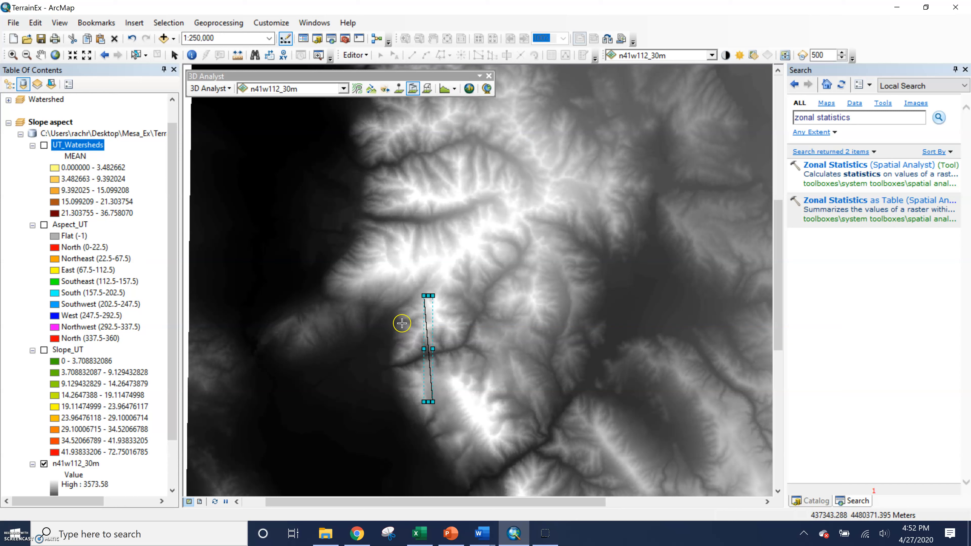
pyautogui.click(453, 87)
# Create a profile graph of the drawn 3D line.
pyautogui.click(455, 89)
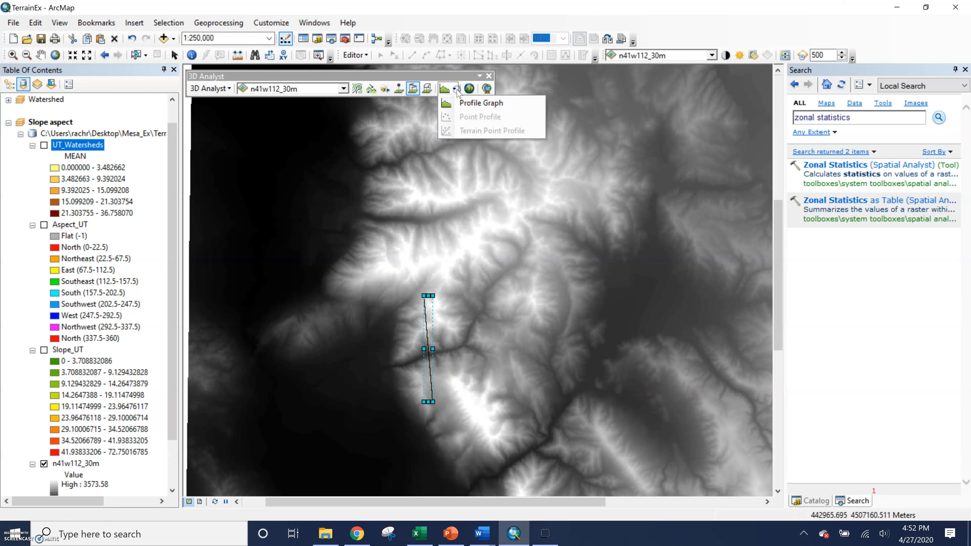
pyautogui.click(460, 104)
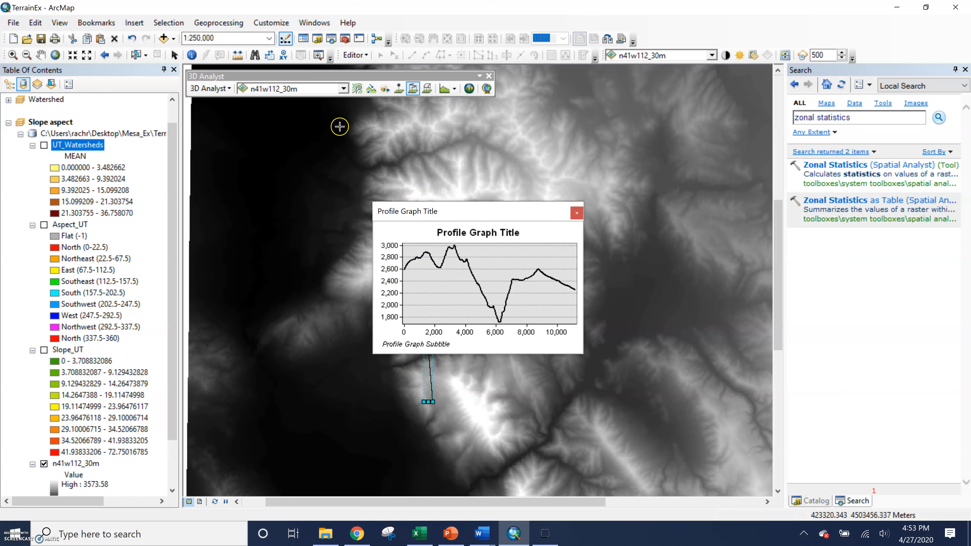
pyautogui.click(41, 55)
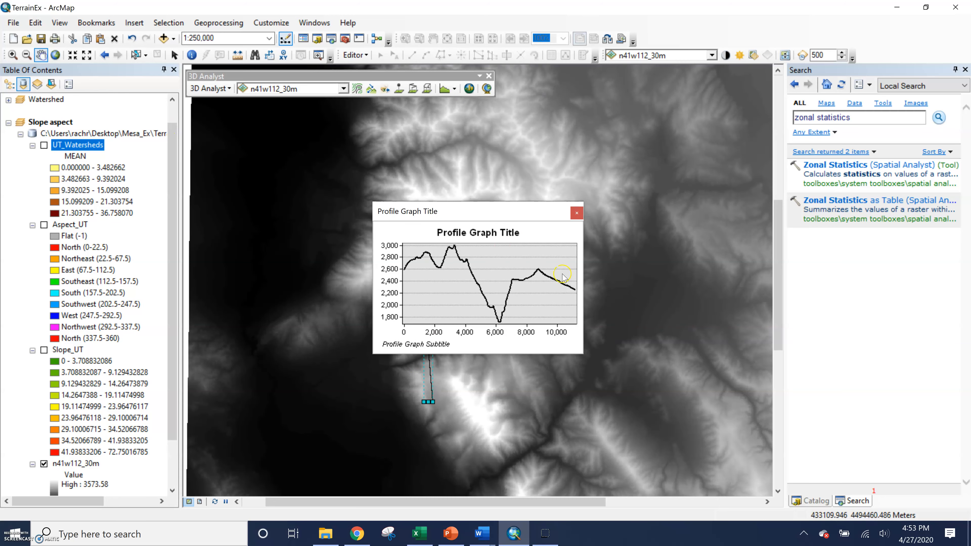
# Move the profile graph to the upper right and make it taller and wider.
pyautogui.moveTo(484, 210); pyautogui.dragTo(595, 117)
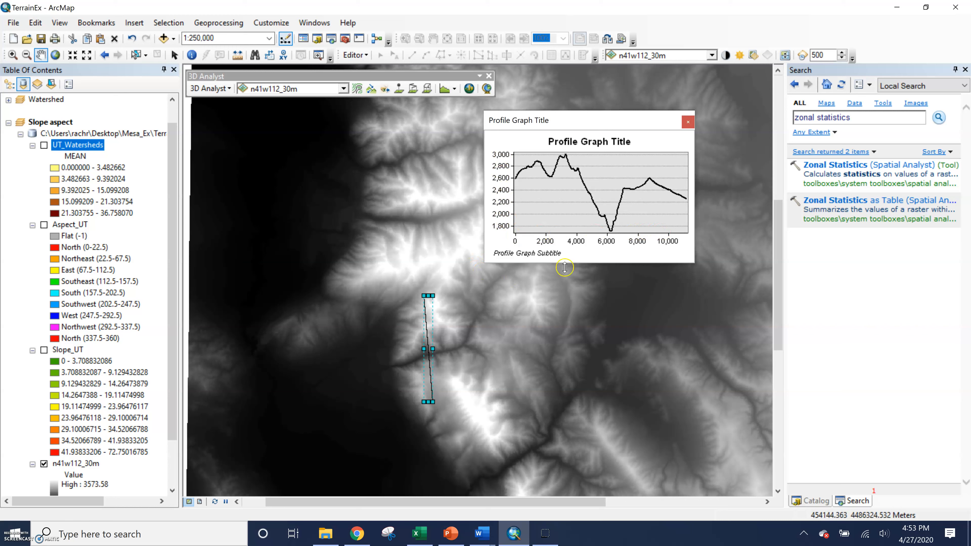
pyautogui.moveTo(564, 263); pyautogui.dragTo(563, 312)
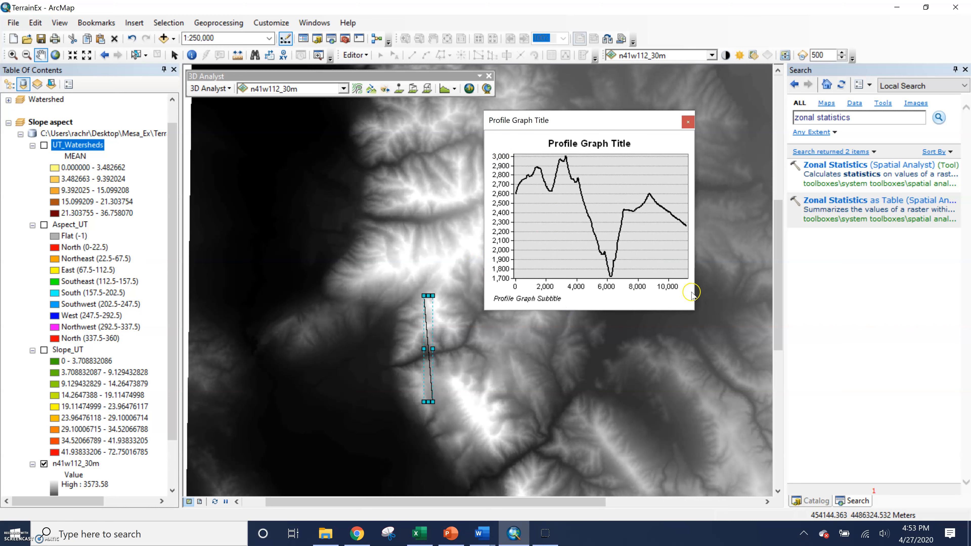
pyautogui.moveTo(694, 295); pyautogui.dragTo(763, 300)
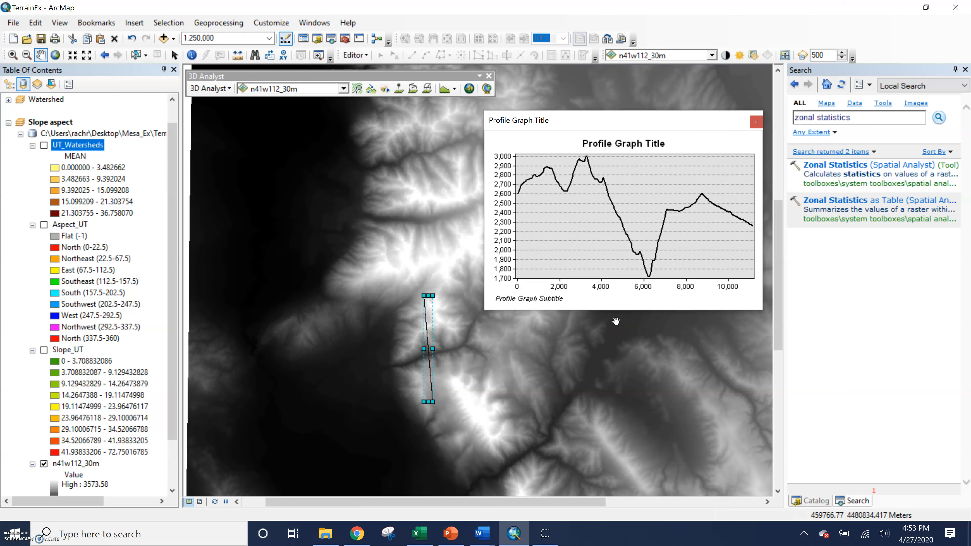
pyautogui.scroll(3, 425, 349)
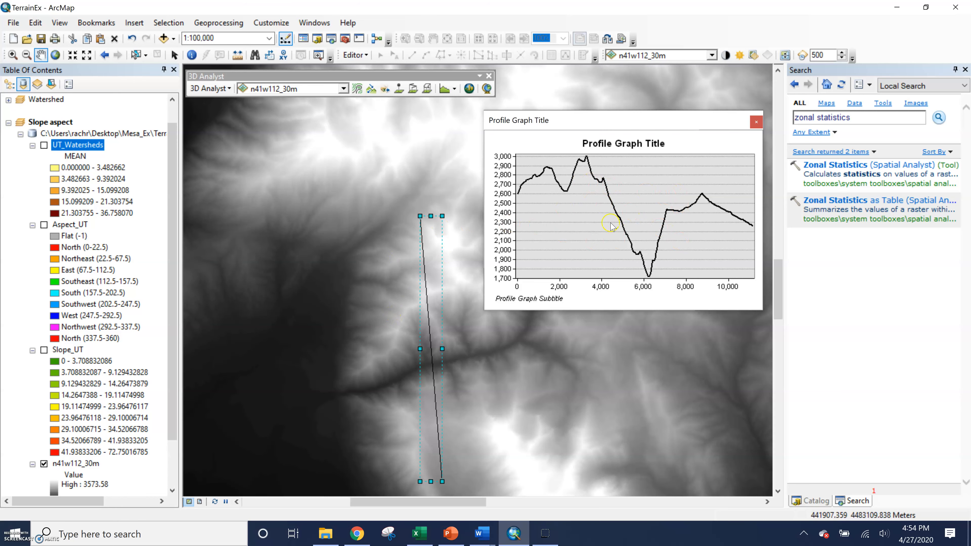
pyautogui.scroll(2, 424, 320)
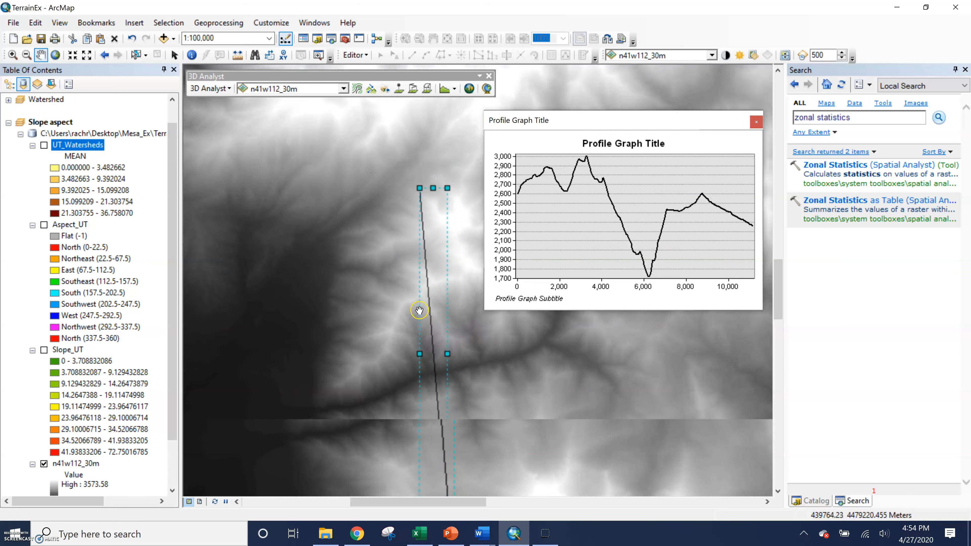
pyautogui.scroll(2, 418, 304)
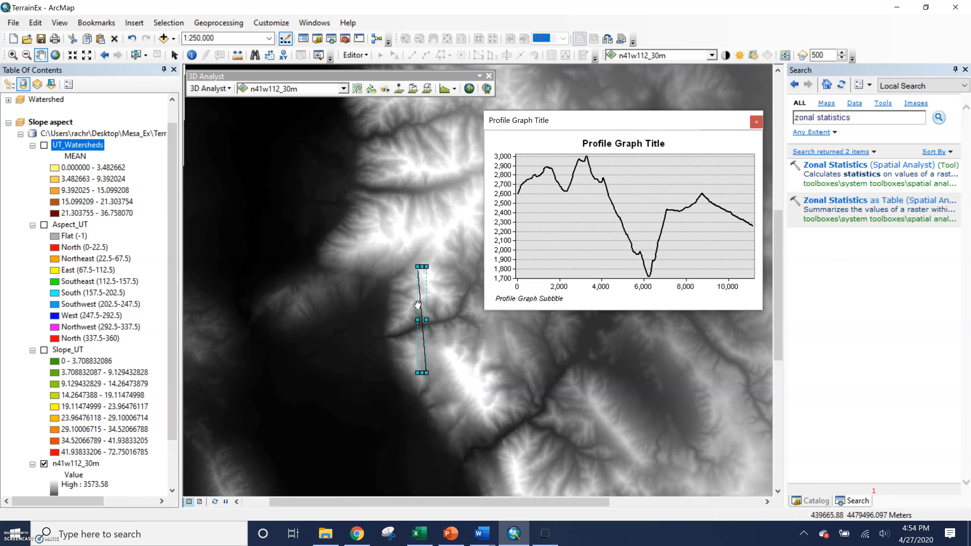